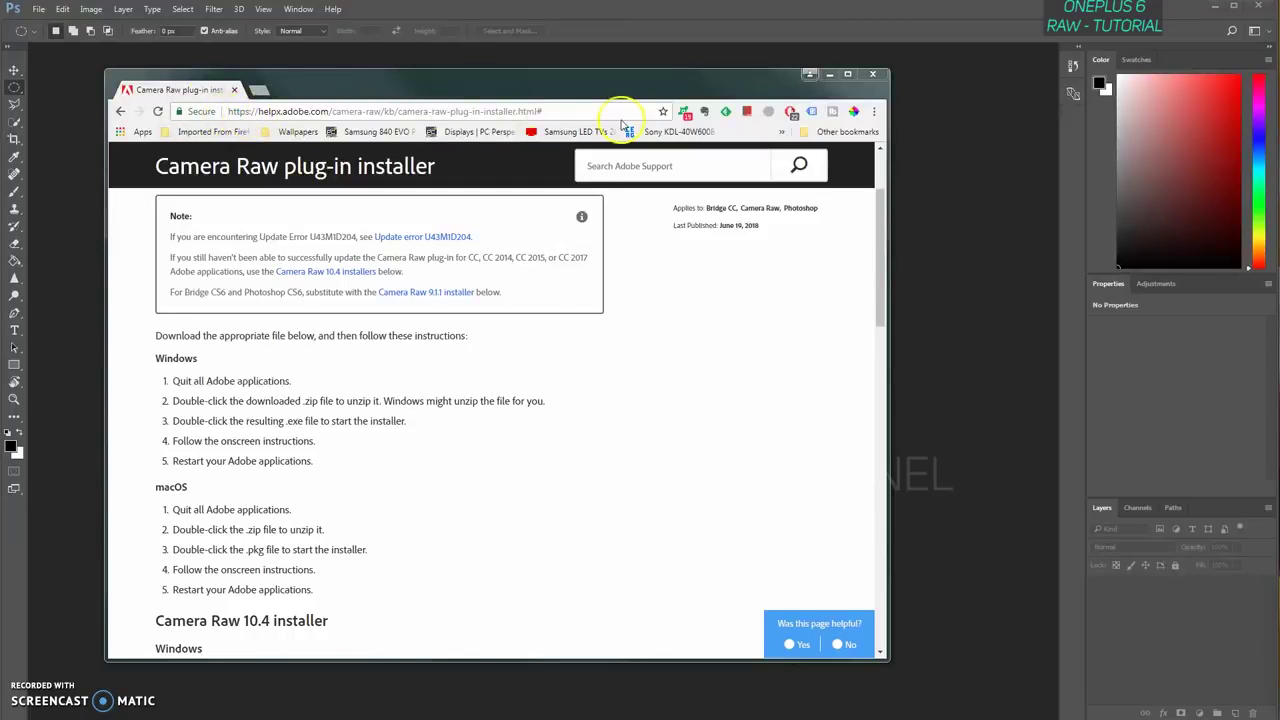
- Review the Camera Raw 10.4 installer downloads on Adobe HelpX, then minimize Chrome
drag(544, 111, 218, 112)
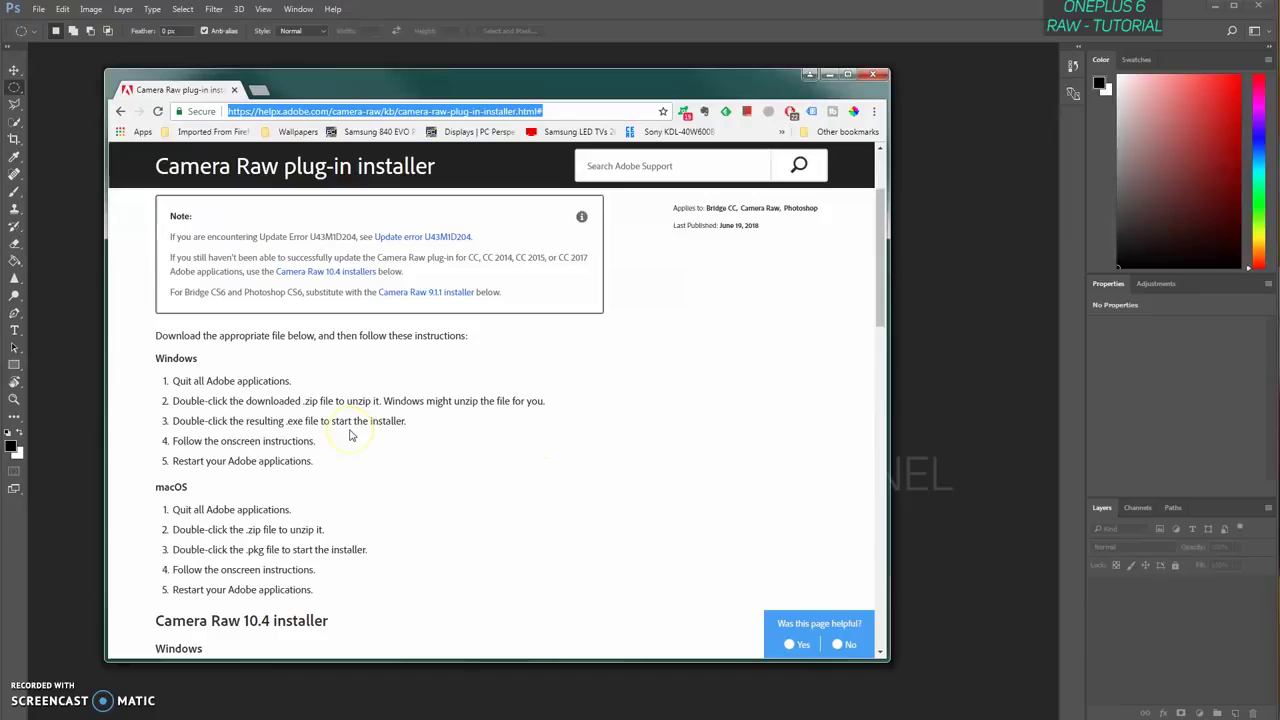
drag(242, 622, 299, 621)
scroll(434, 457, down, 2)
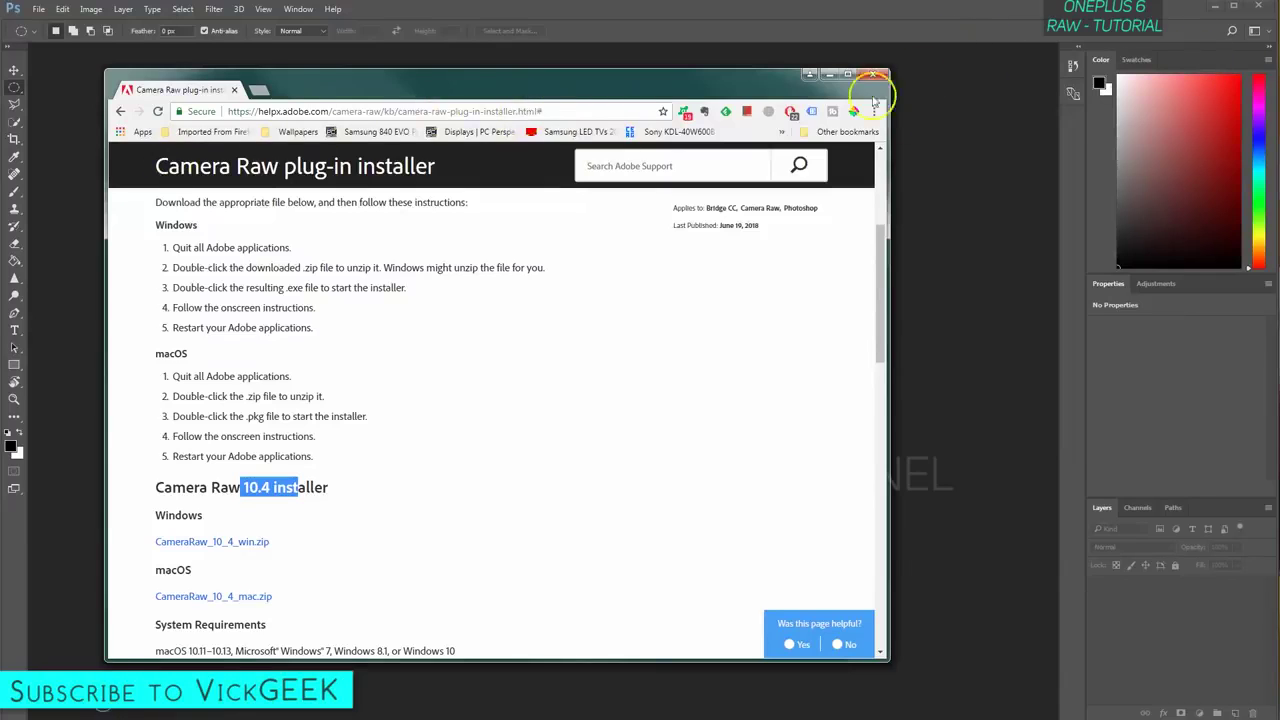
click(810, 74)
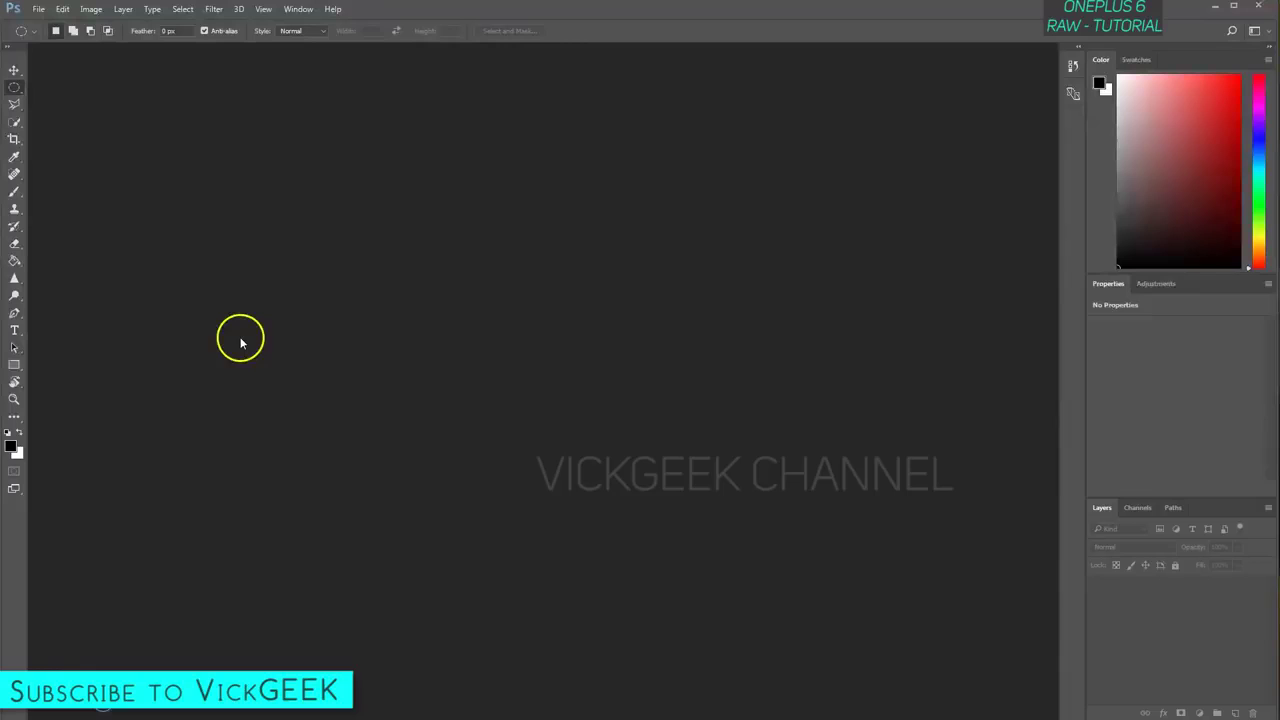
- Try the Camera Raw Filter from the Filter menu, then switch to the OnePlus photo folder
click(214, 9)
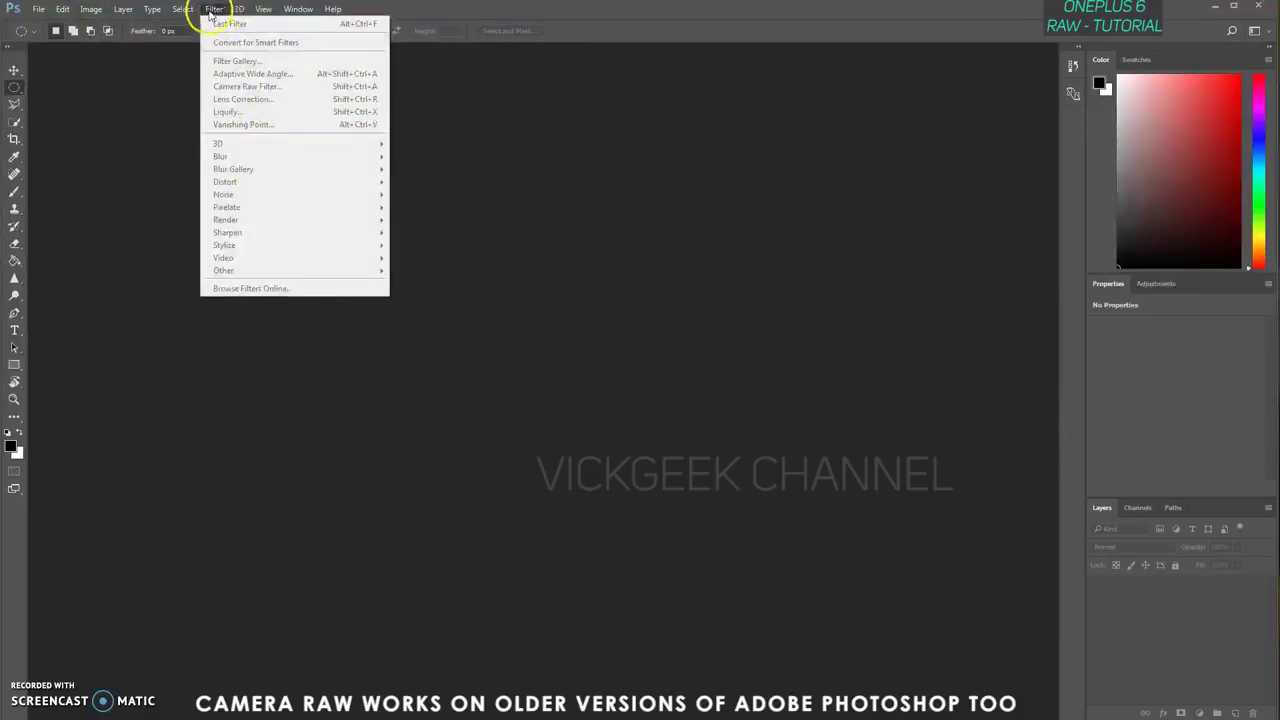
click(238, 88)
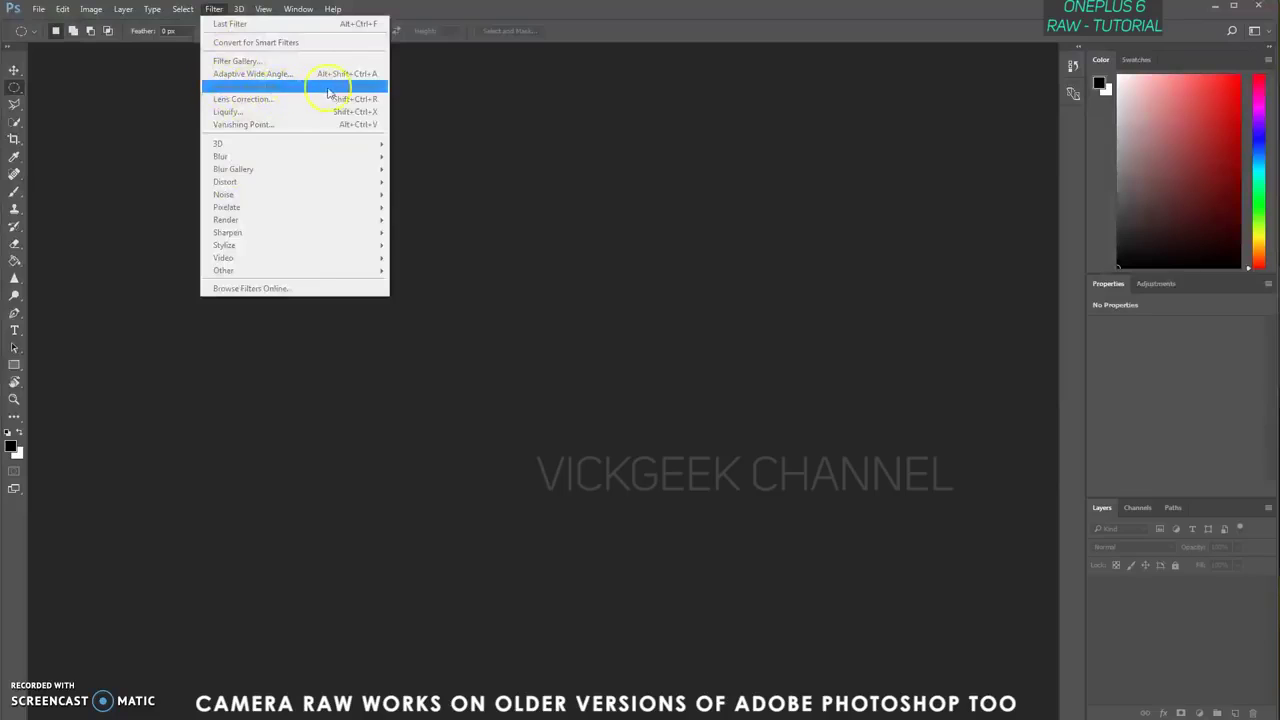
click(787, 293)
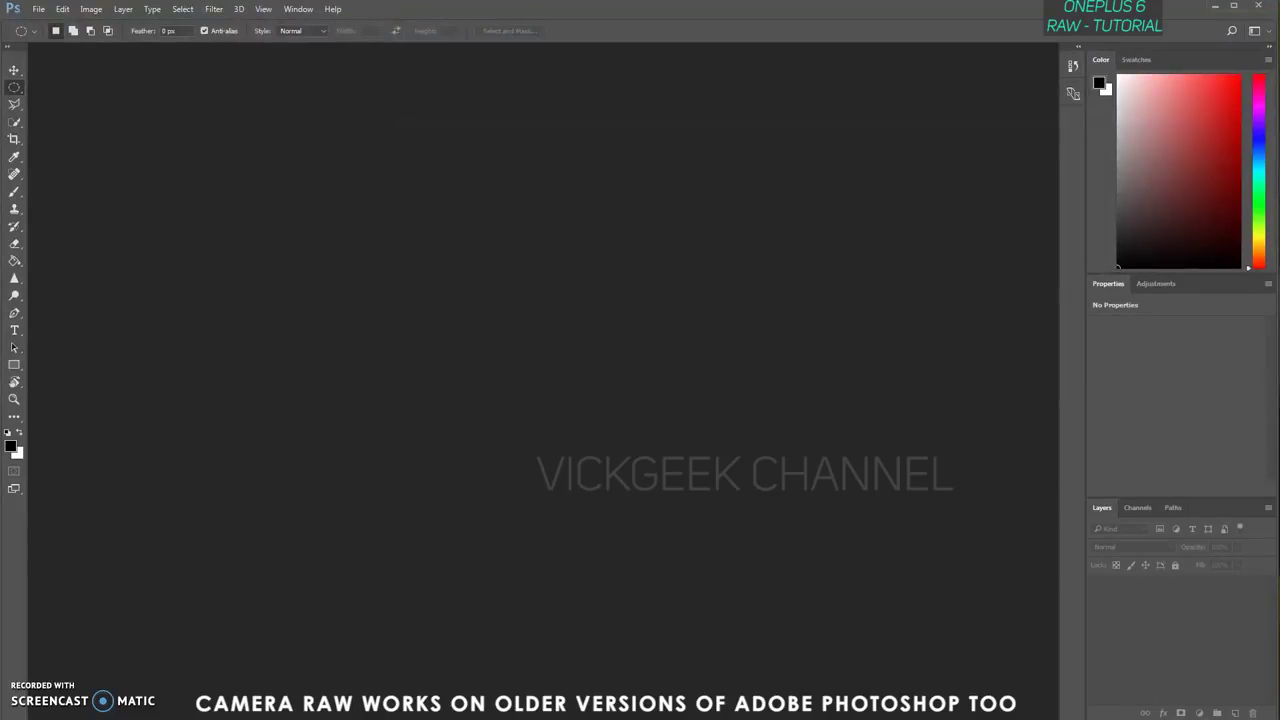
key(alt+Tab)
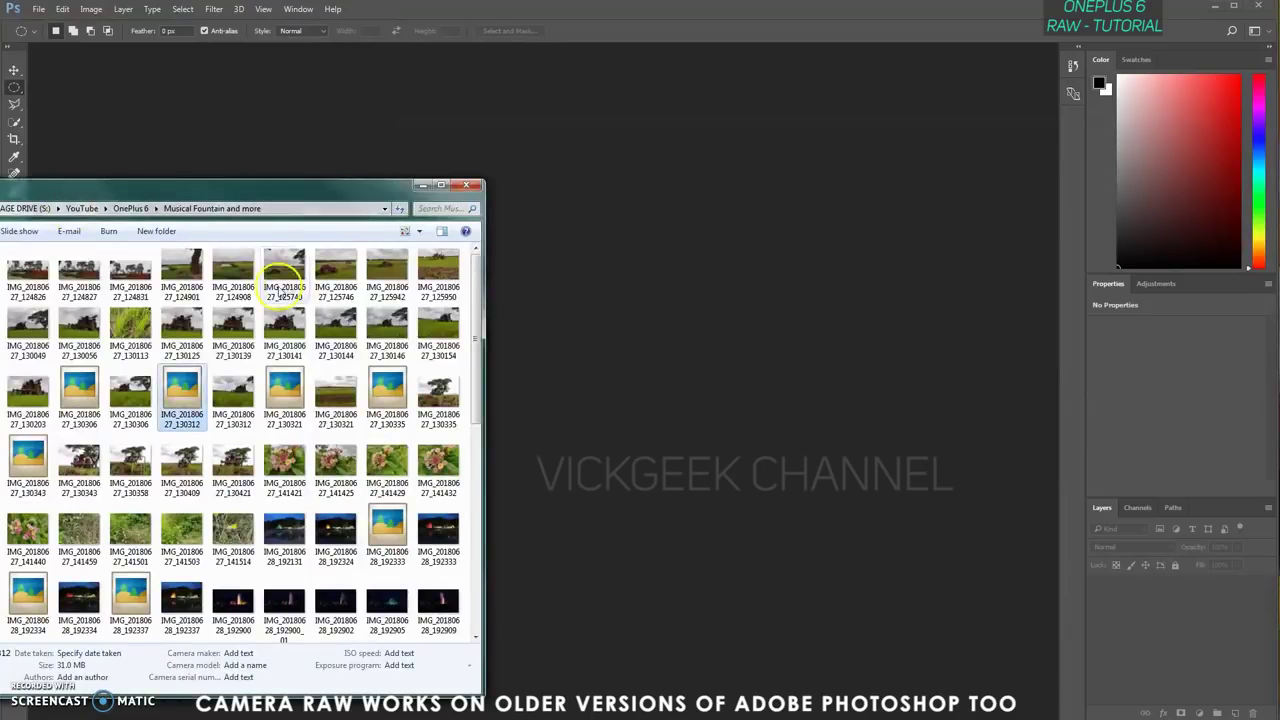
- Drag IMG_20180627_130312 from Explorer into Photoshop to open it in Camera Raw
click(132, 392)
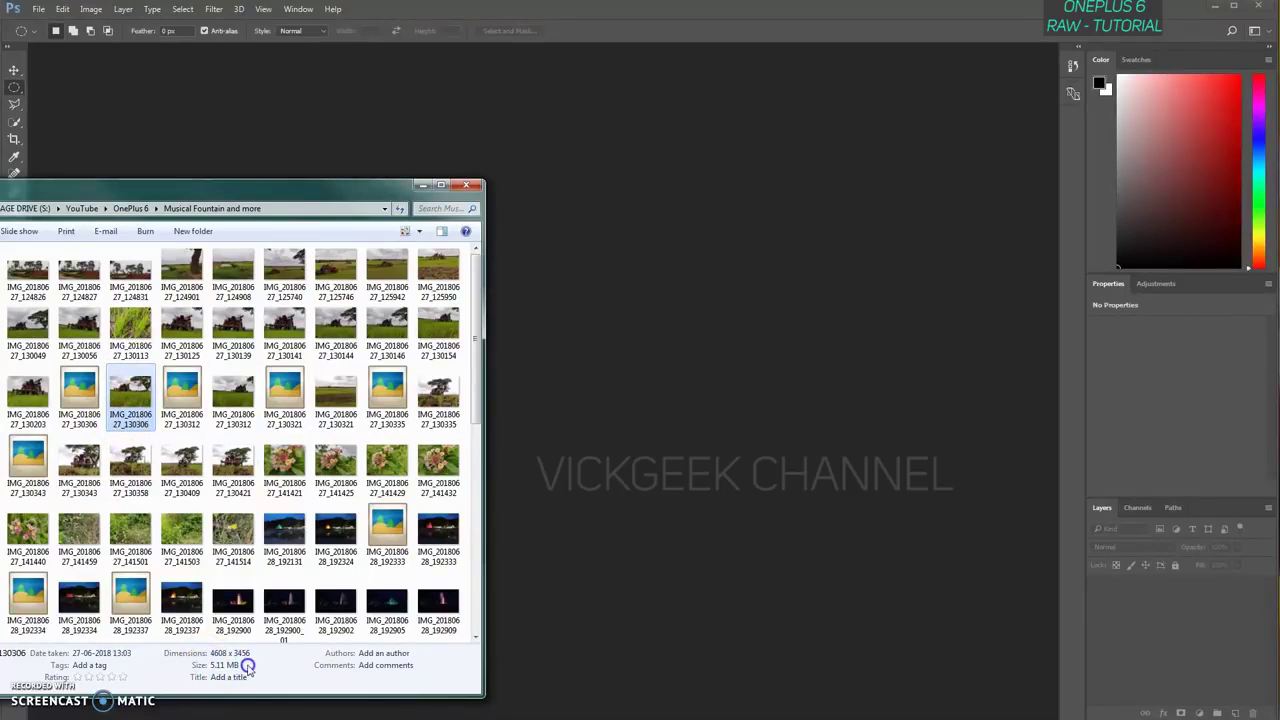
click(192, 420)
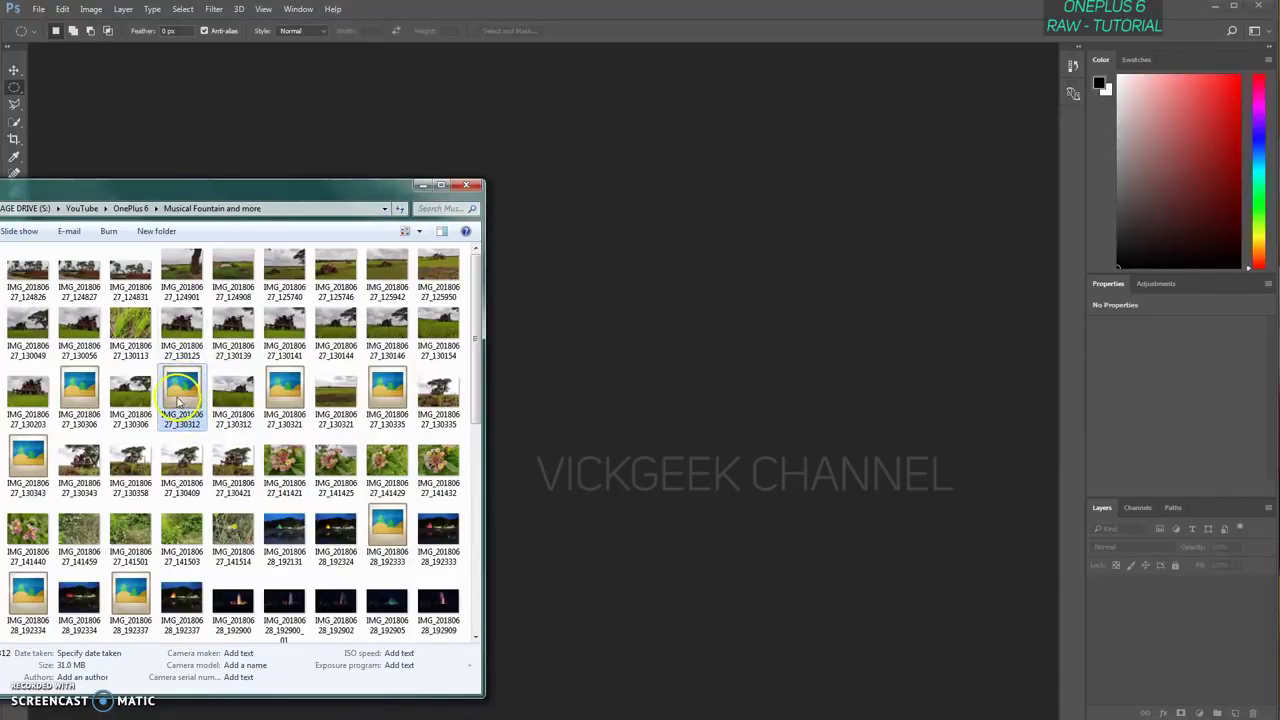
drag(178, 400, 205, 403)
drag(205, 401, 217, 393)
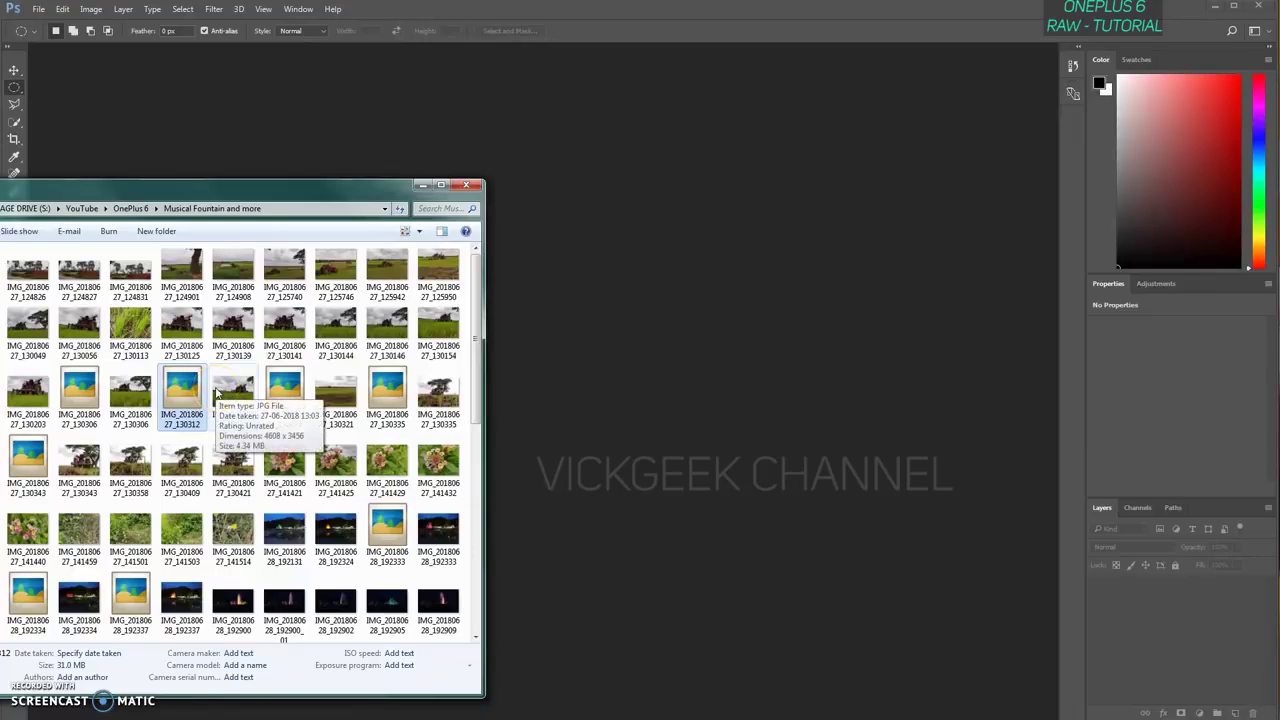
drag(207, 400, 597, 395)
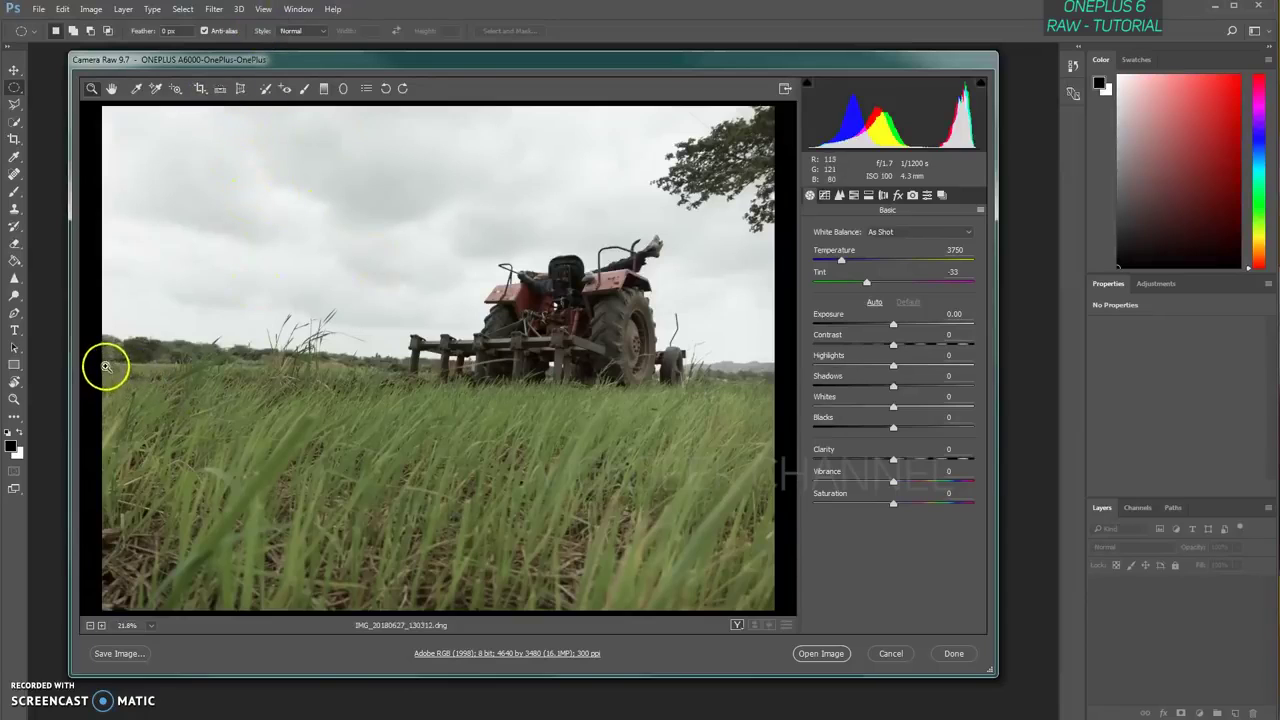
right_click(97, 131)
- Straighten the tractor photo along the field's horizon and apply the resulting crop
click(257, 58)
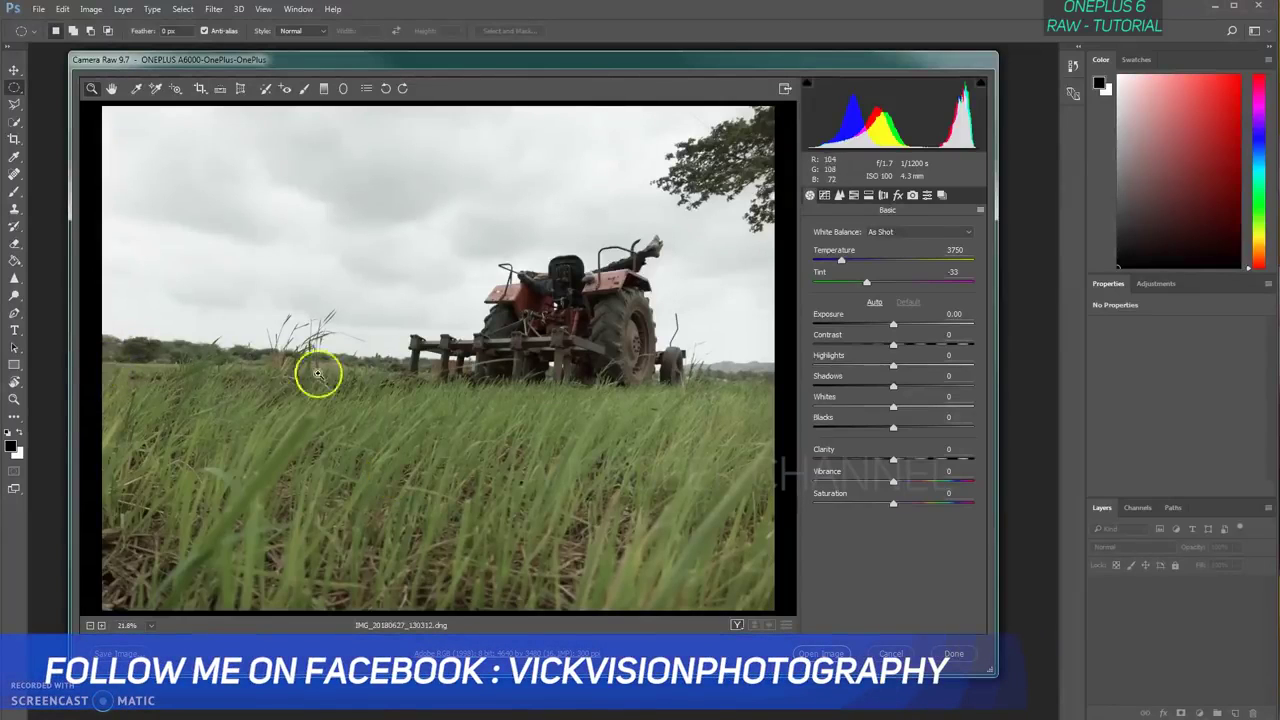
click(220, 92)
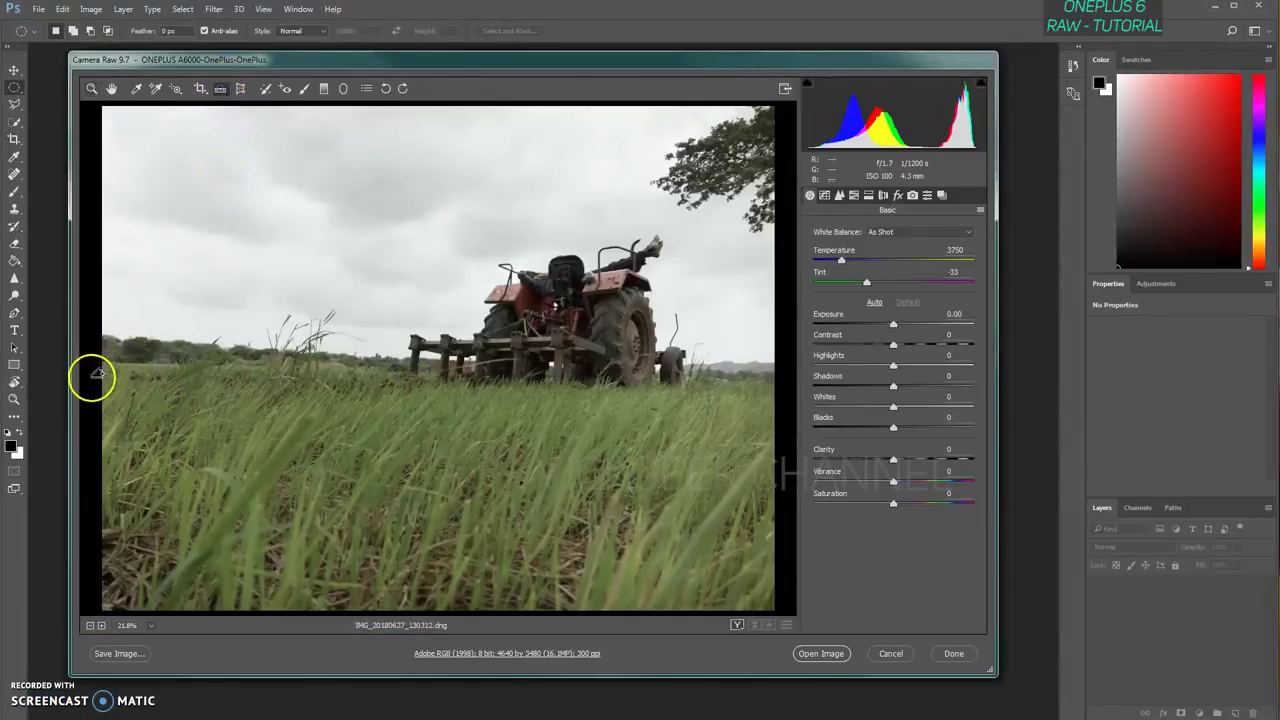
drag(118, 357, 788, 372)
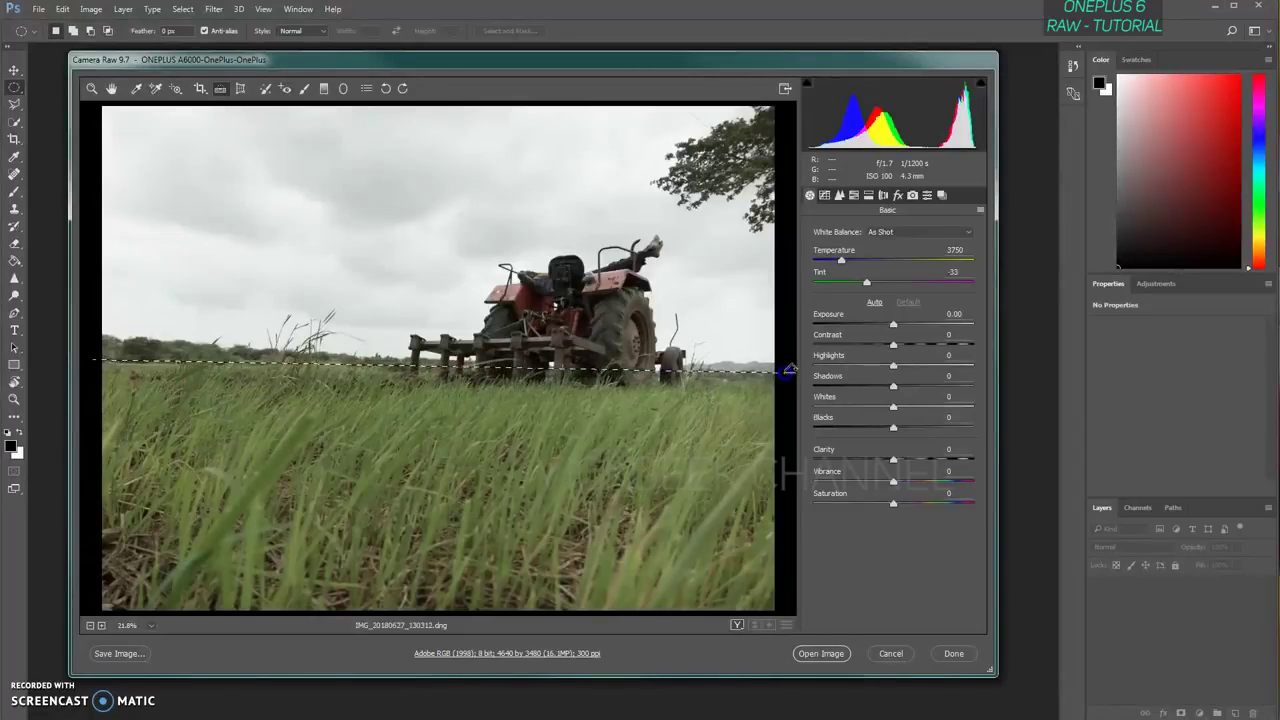
drag(790, 373, 790, 378)
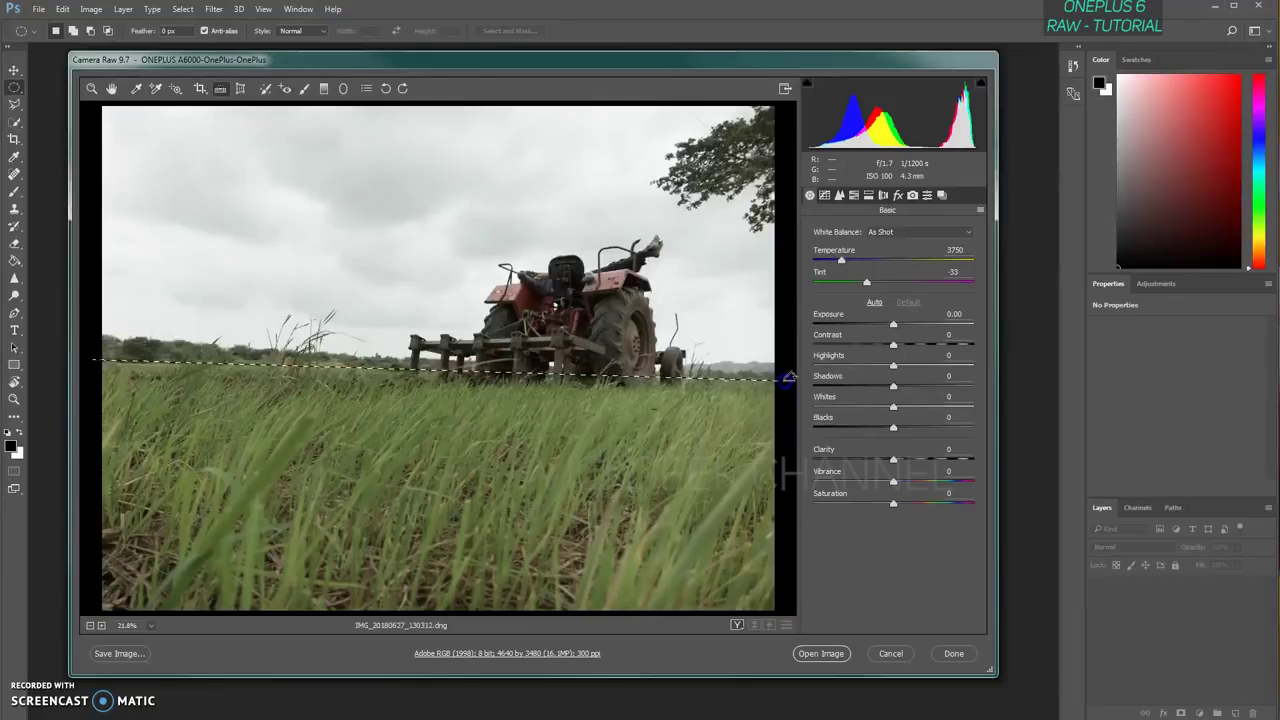
drag(790, 378, 789, 376)
click(297, 362)
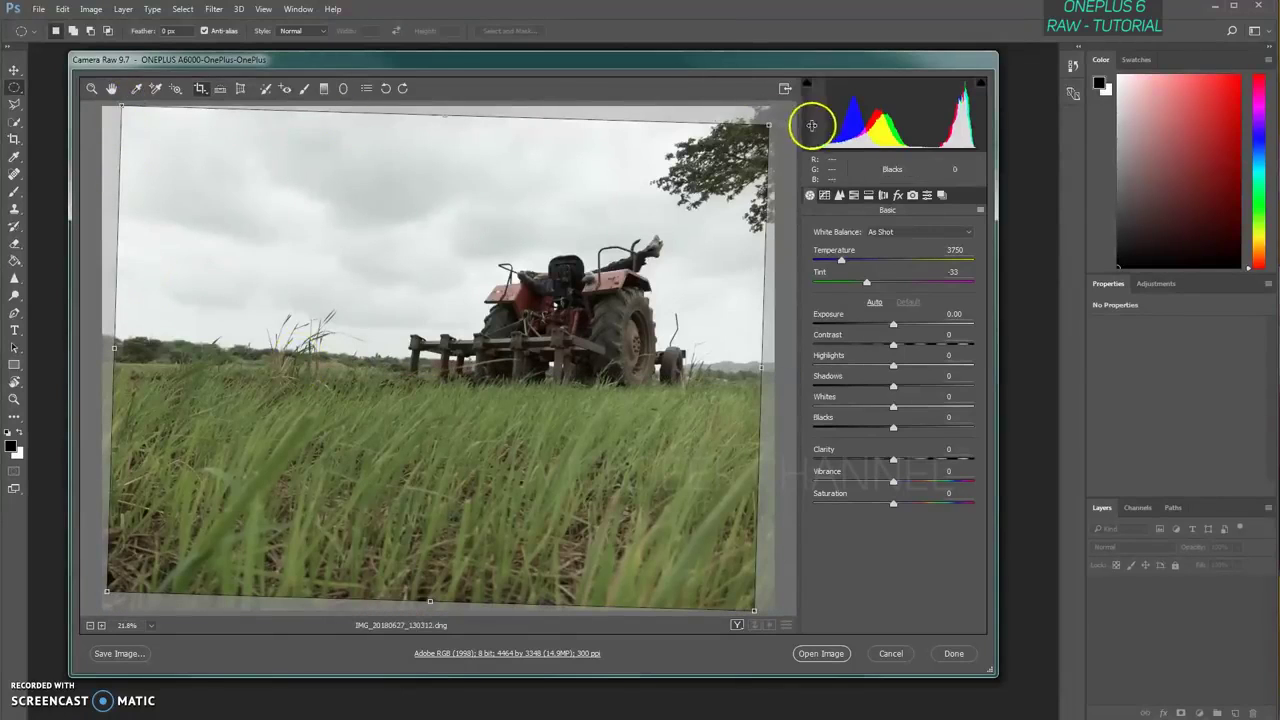
double_click(457, 363)
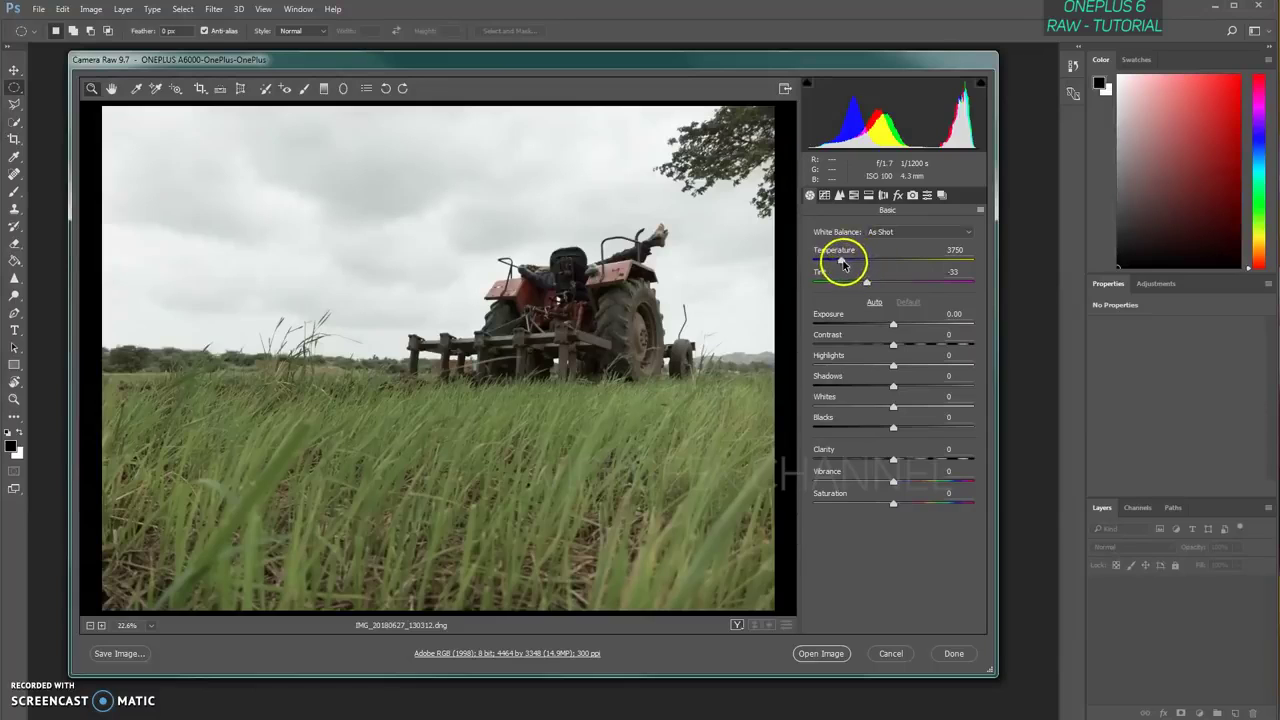
- Try cooler Temperature and Tint values, then revert to As Shot white balance (3750, -33)
mouse_move(843, 263)
mouse_down()
mouse_move(830, 262)
mouse_move(857, 264)
mouse_move(844, 263)
mouse_up()
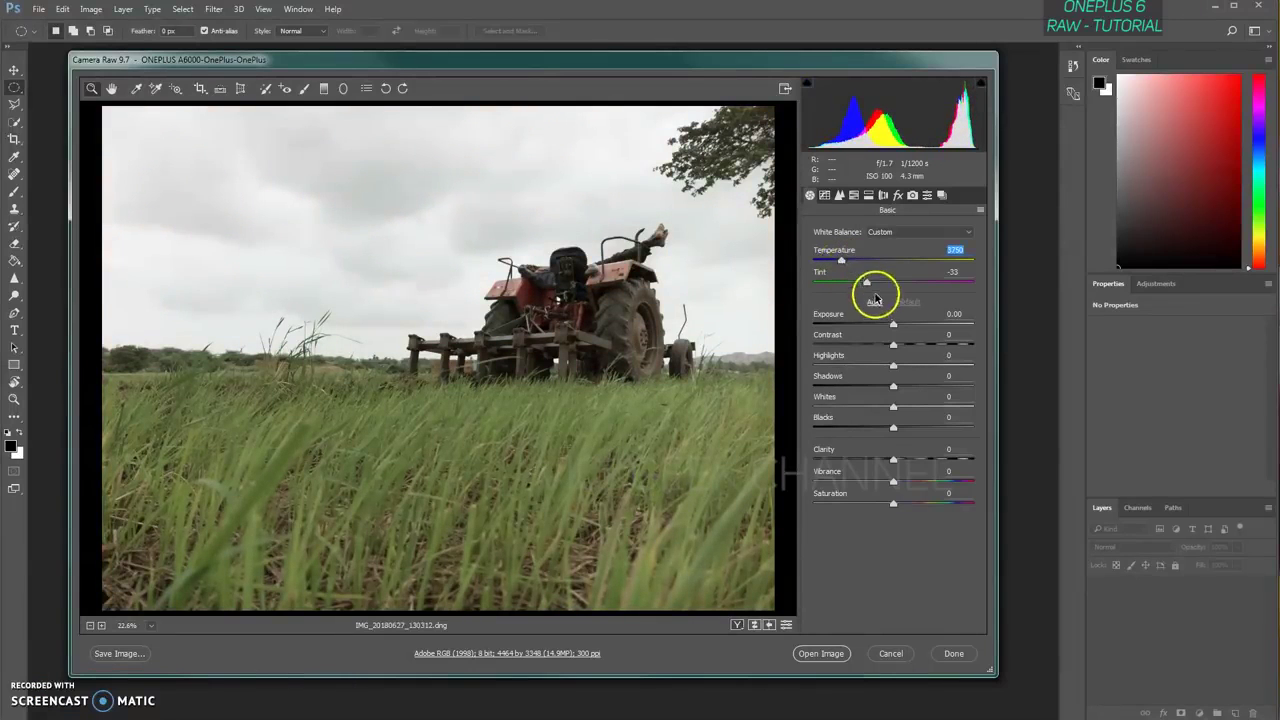
mouse_move(871, 284)
mouse_down()
mouse_move(846, 283)
mouse_move(878, 284)
mouse_up()
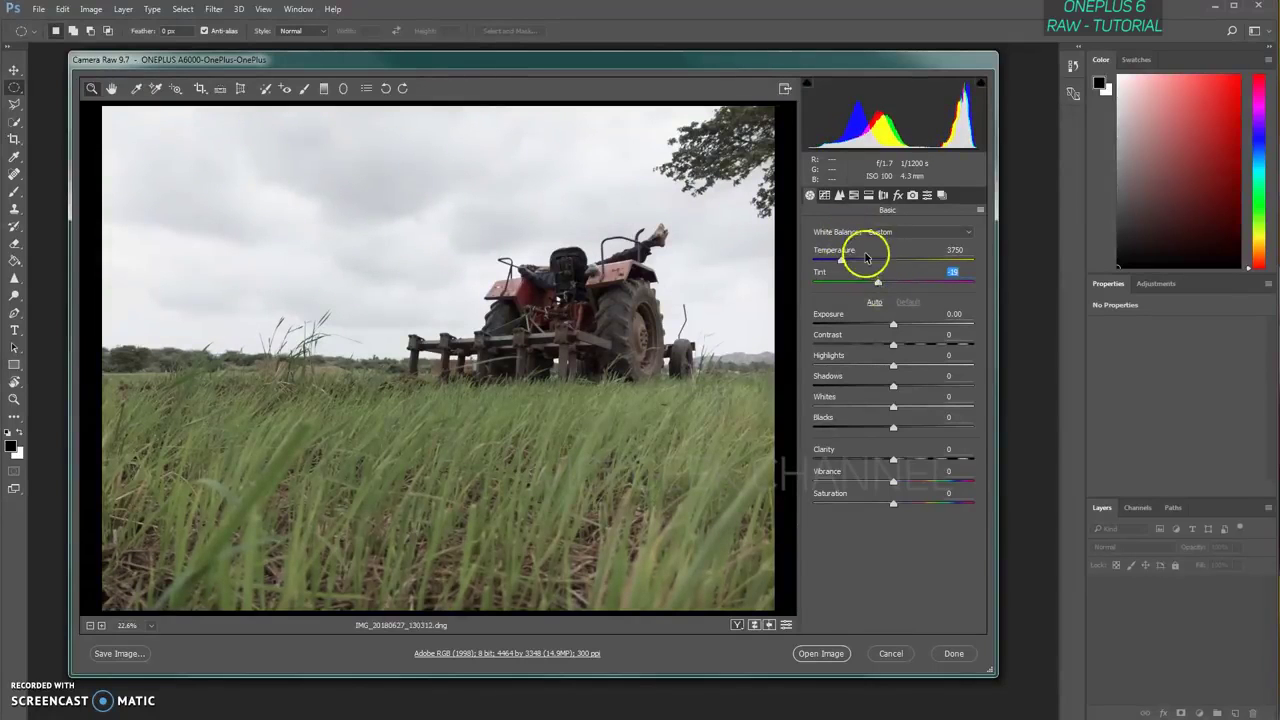
click(900, 234)
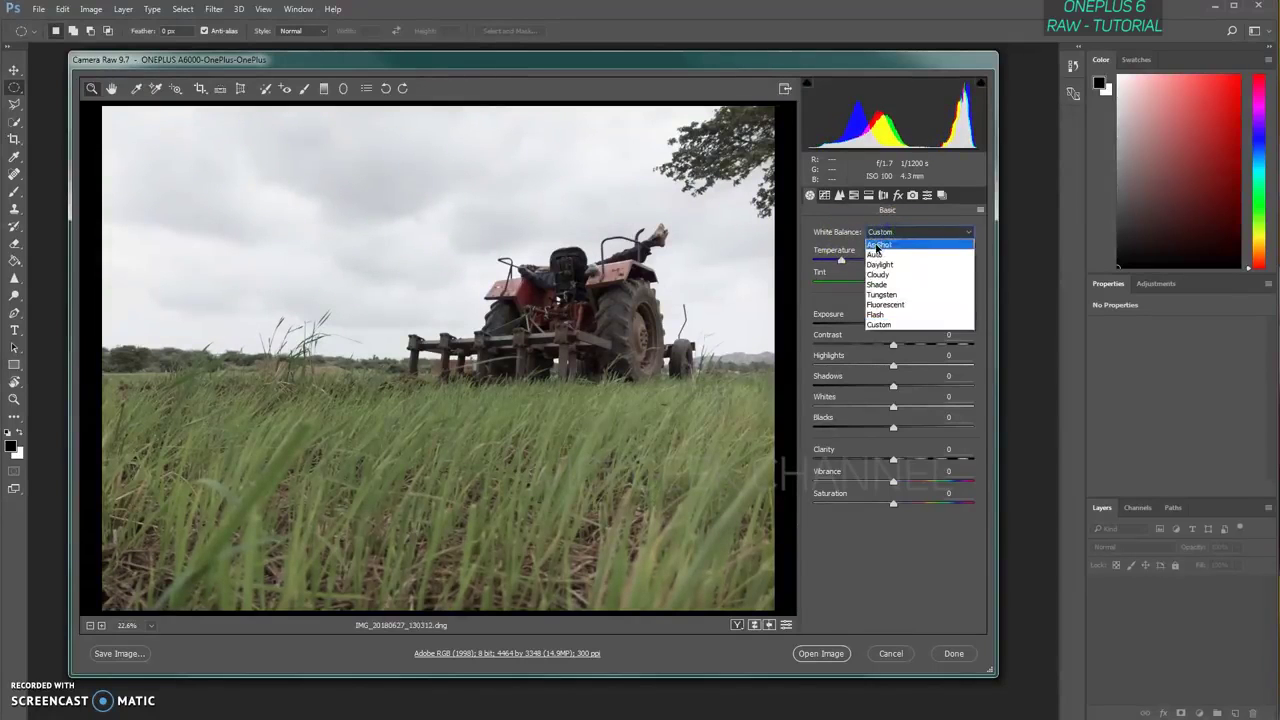
click(880, 245)
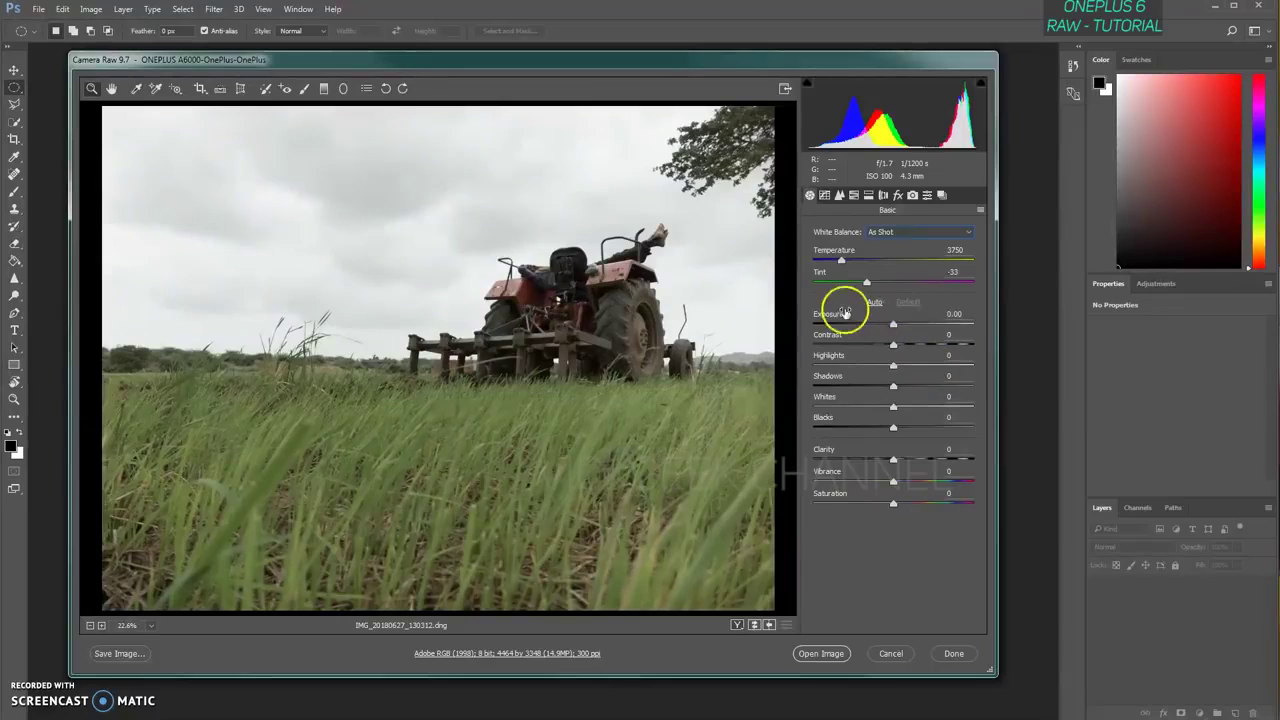
click(897, 196)
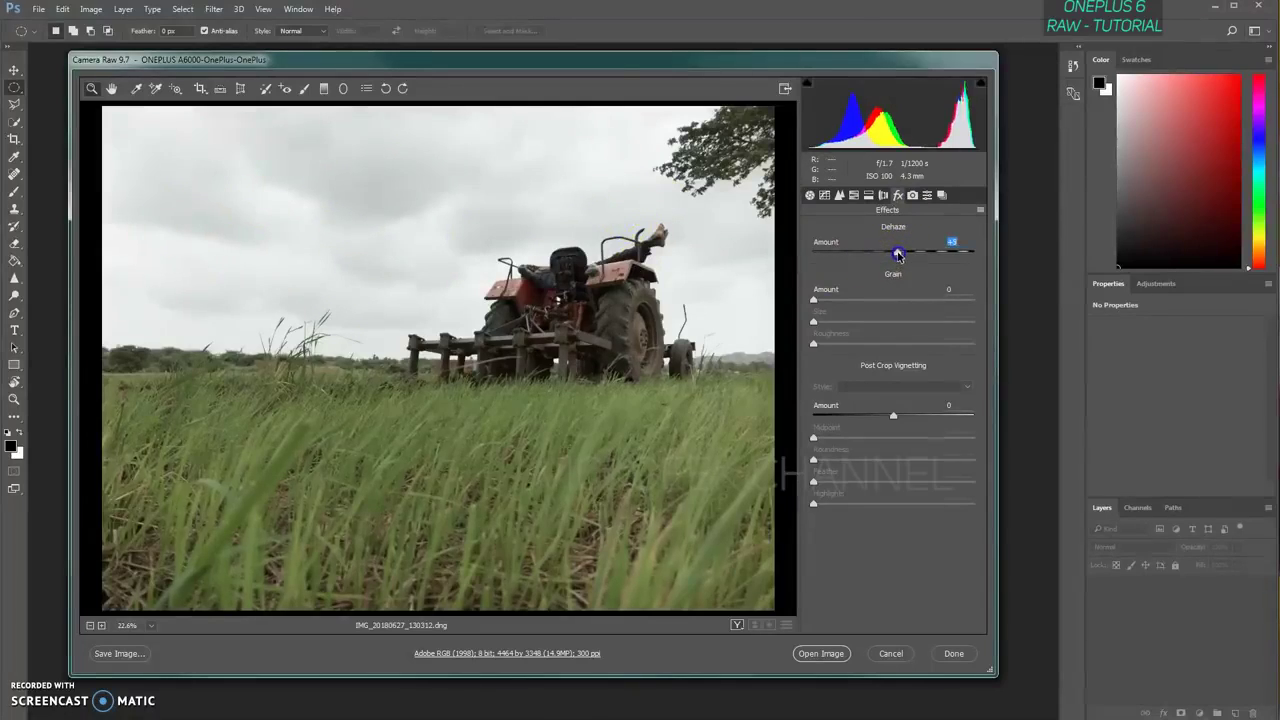
- Set Dehaze to +24 and add a Highlight Priority post-crop vignette of about -23
drag(902, 255, 906, 256)
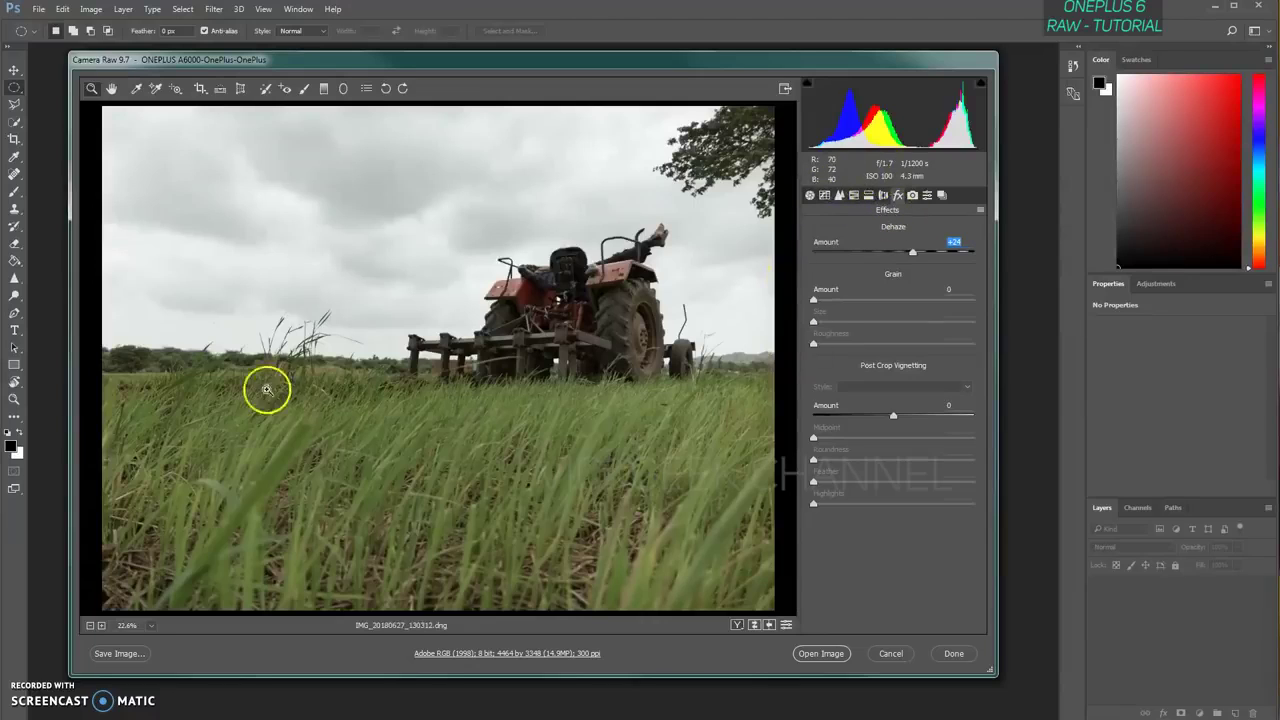
click(895, 416)
drag(895, 416, 868, 417)
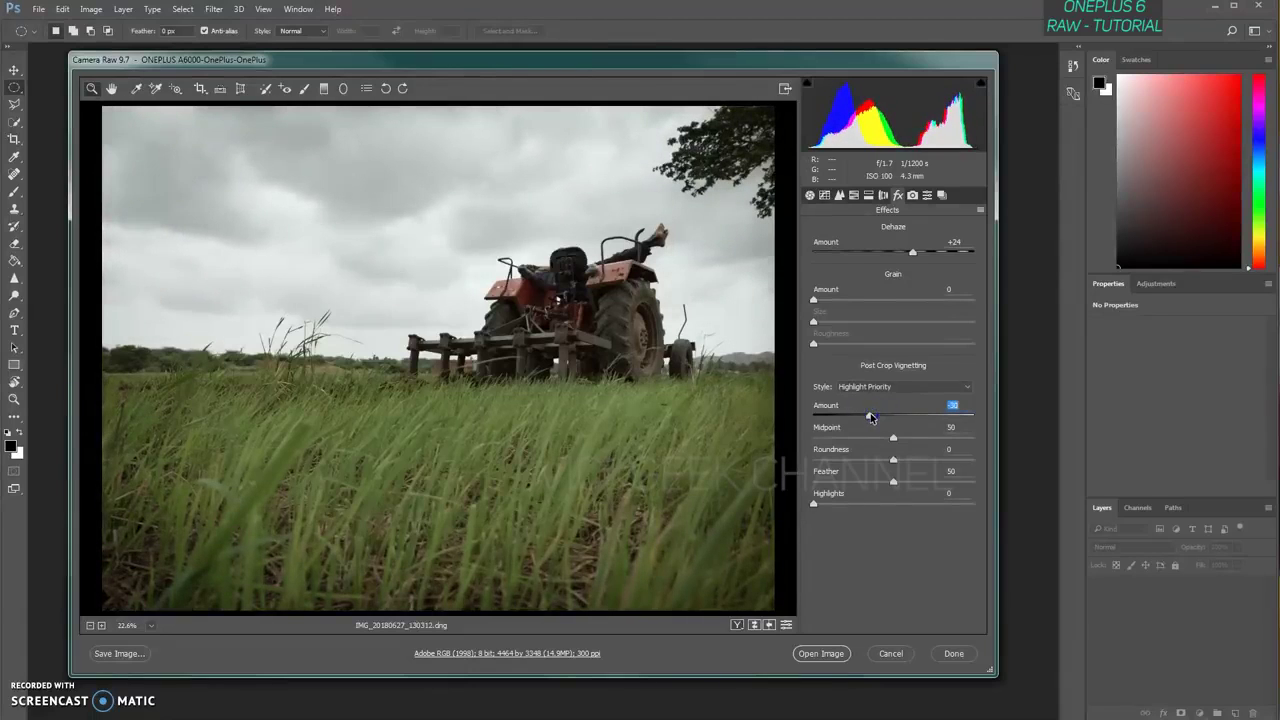
drag(872, 416, 876, 418)
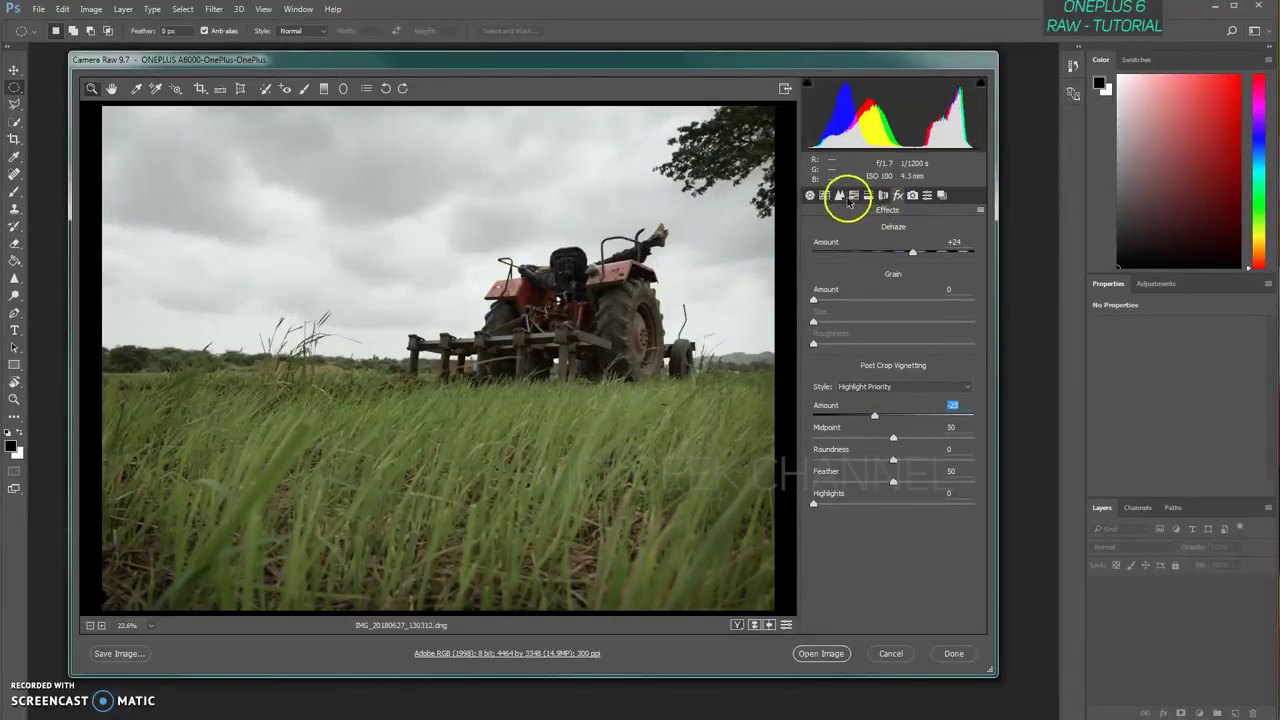
- Set Exposure to +0.50 and Highlights to -100 while checking clipping
click(810, 196)
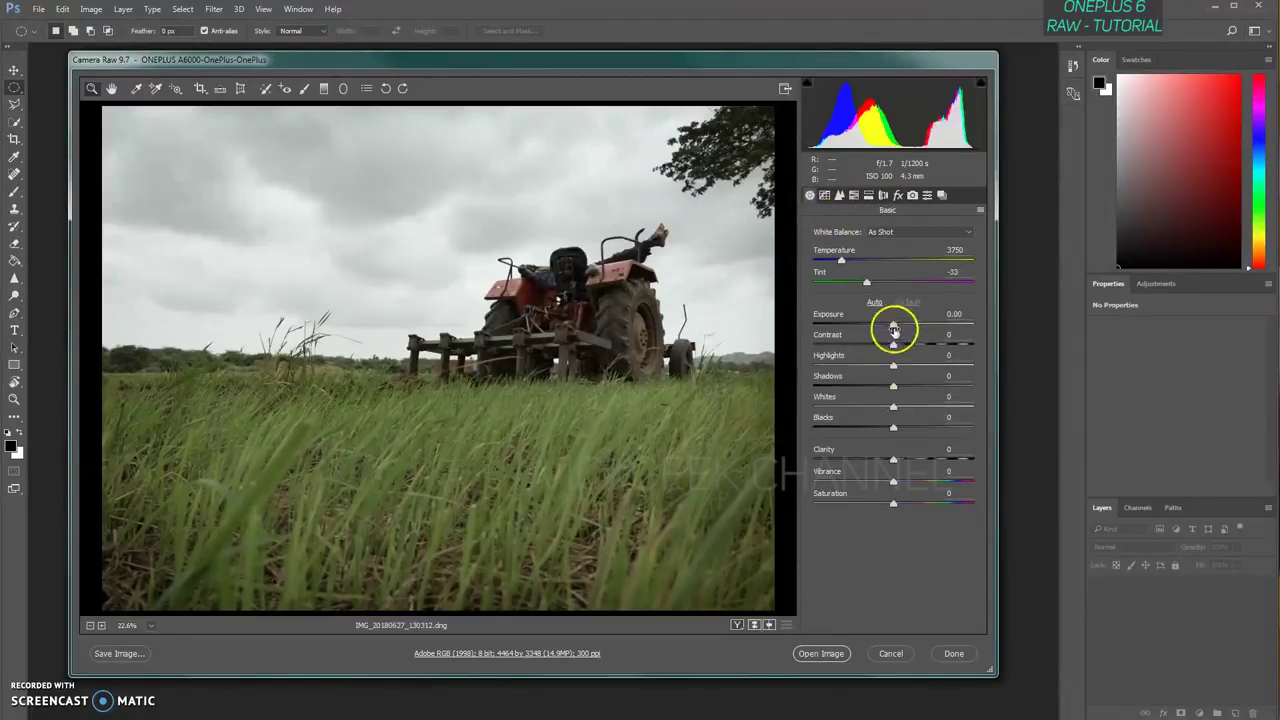
key(alt)
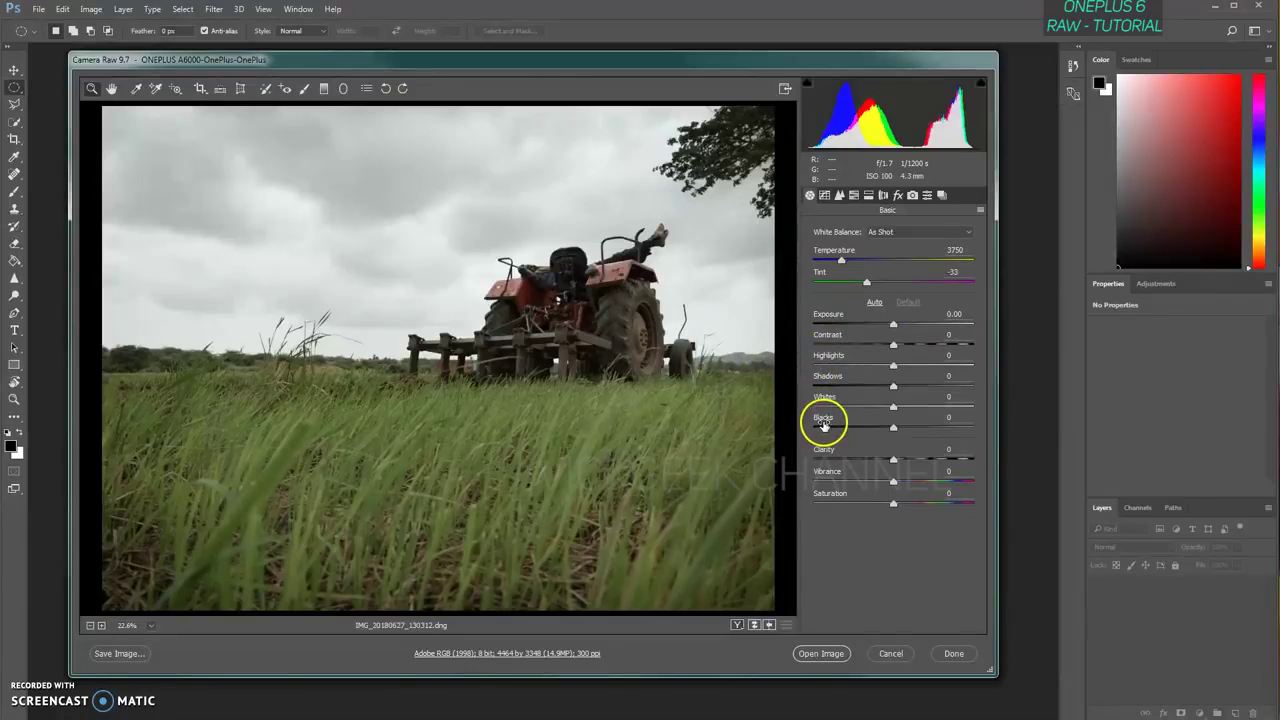
drag(900, 329, 934, 327)
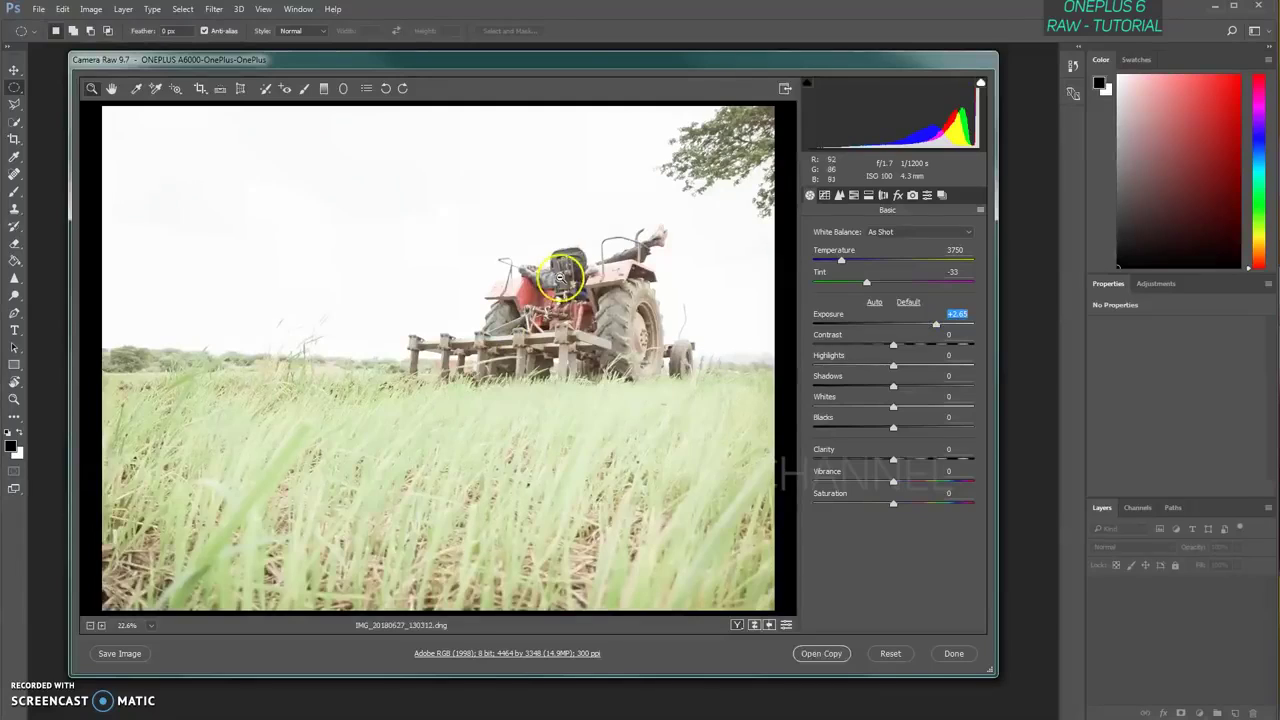
drag(934, 329, 859, 354)
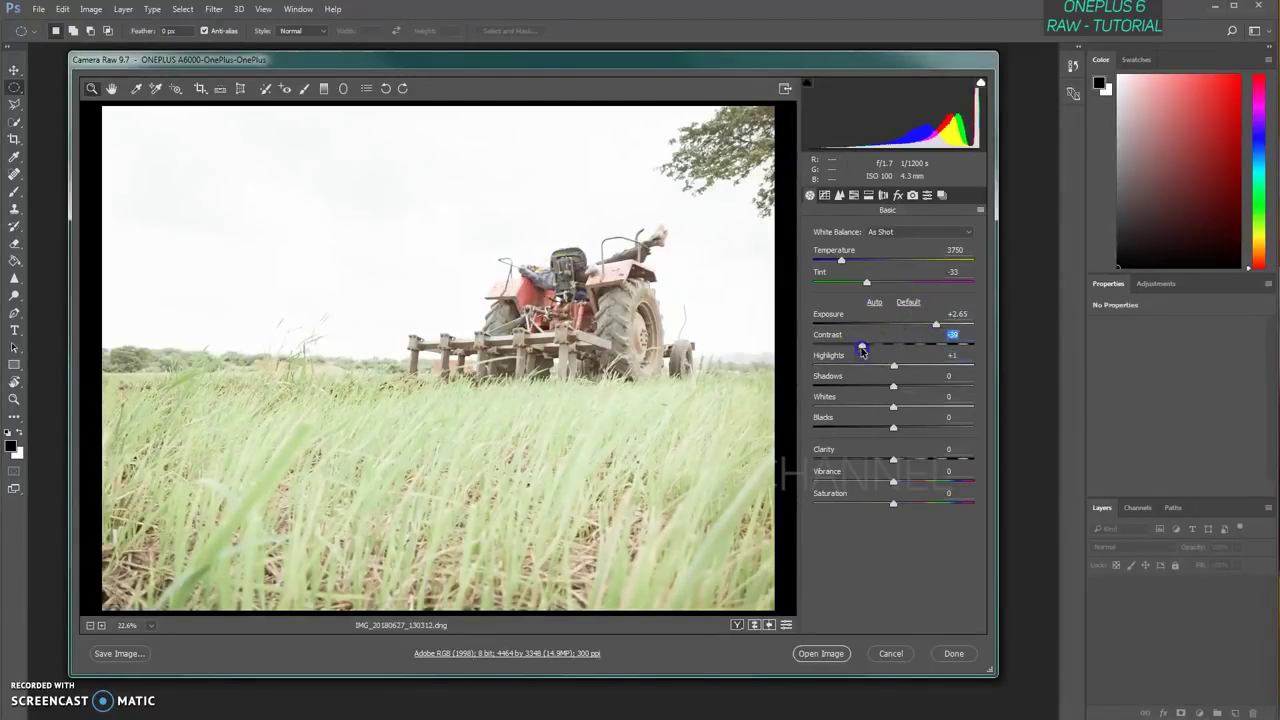
double_click(862, 348)
drag(934, 325, 905, 331)
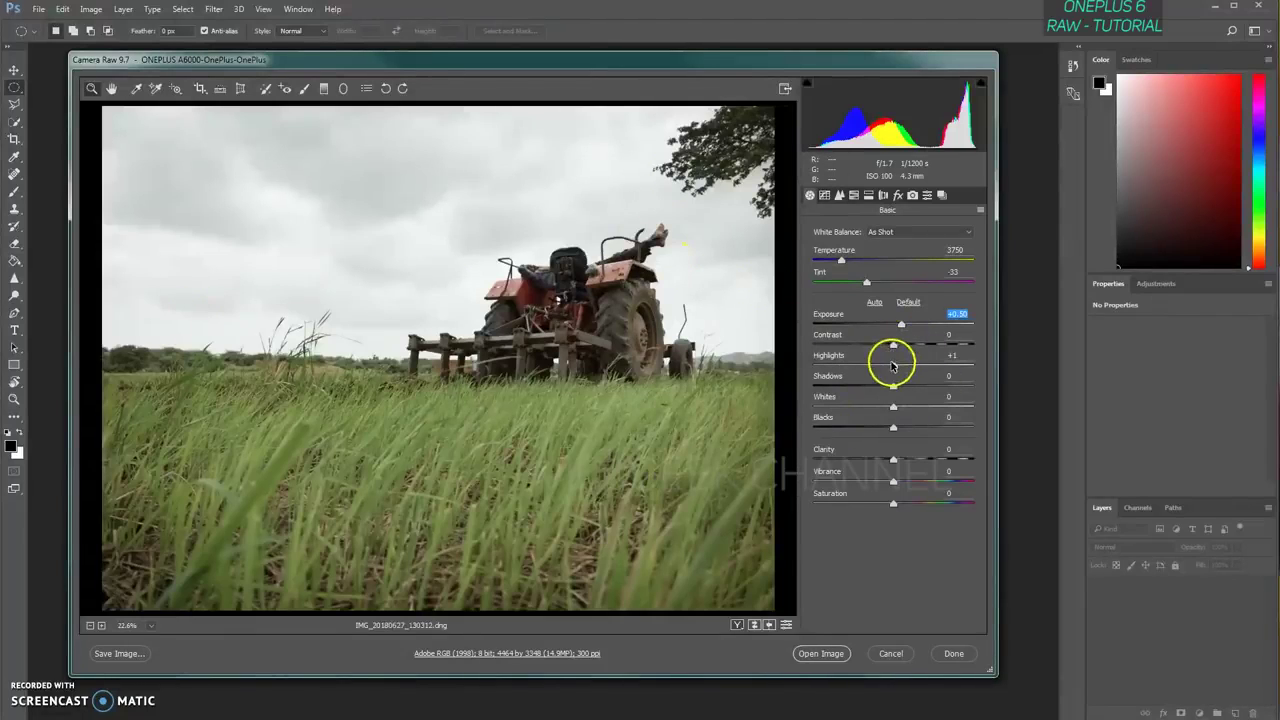
drag(893, 366, 814, 371)
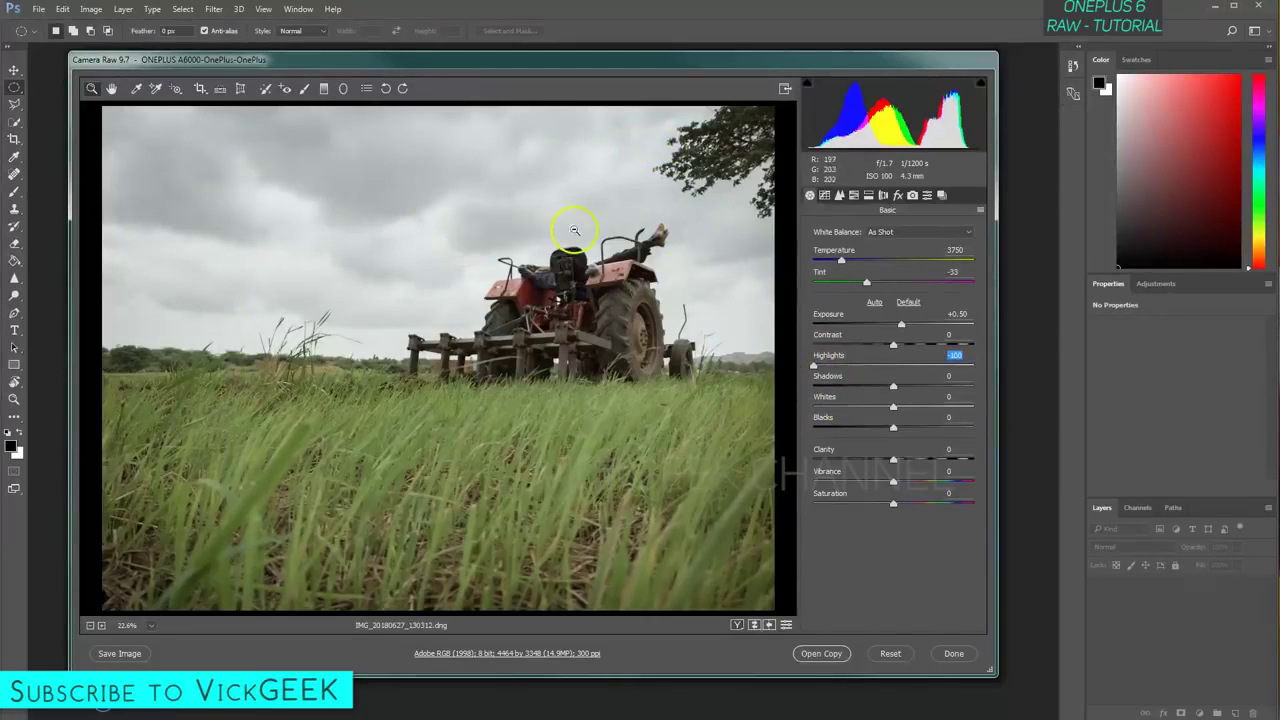
key(alt)
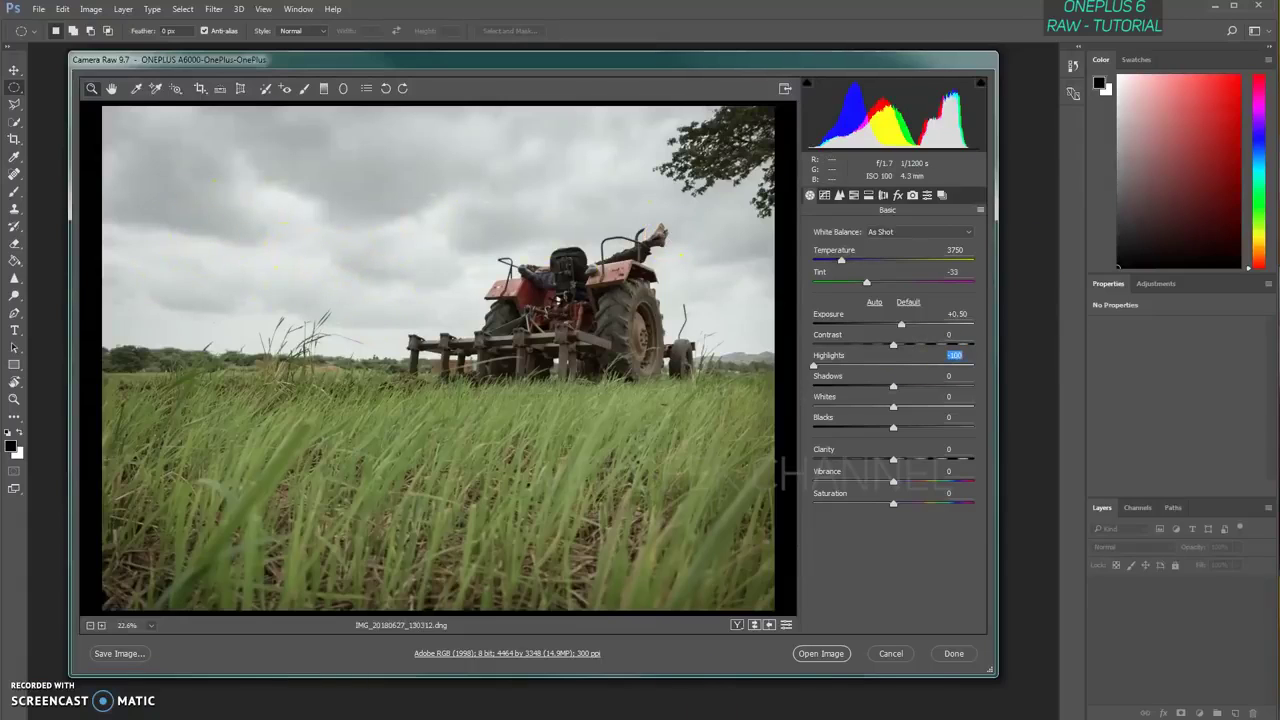
- Compare against the original, then set Contrast to +13 and Shadows to +41
click(755, 625)
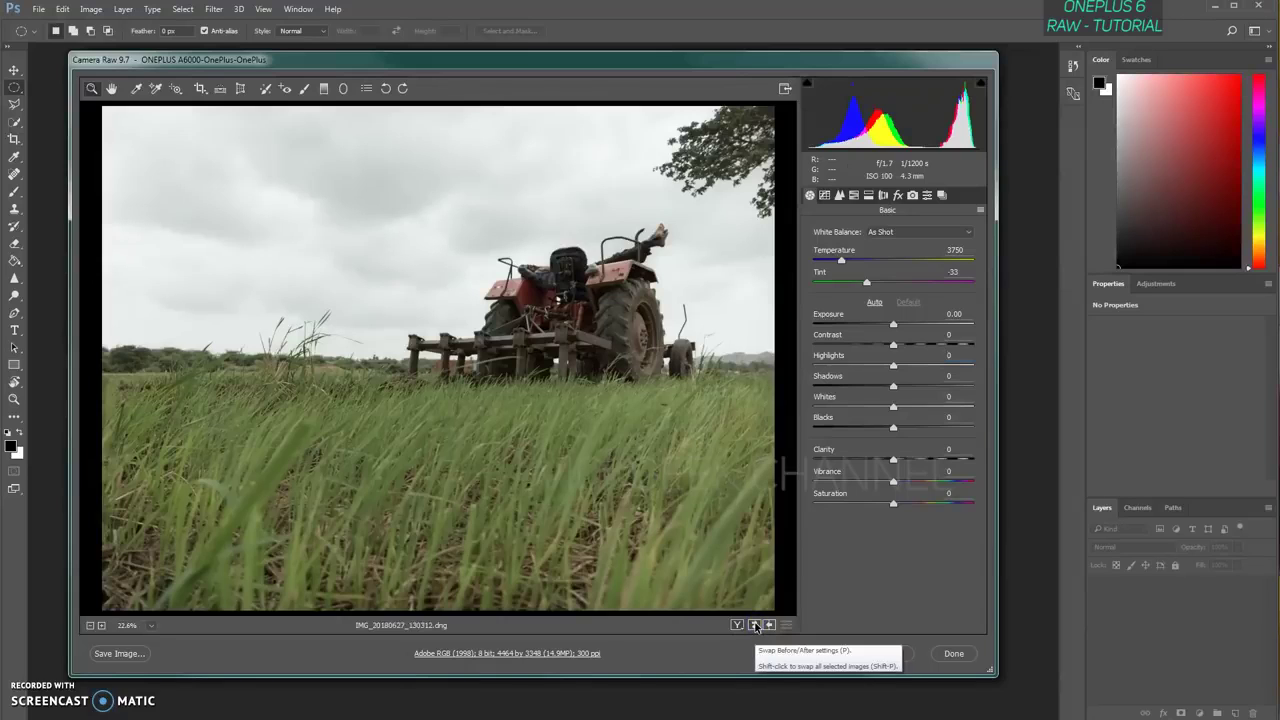
click(755, 625)
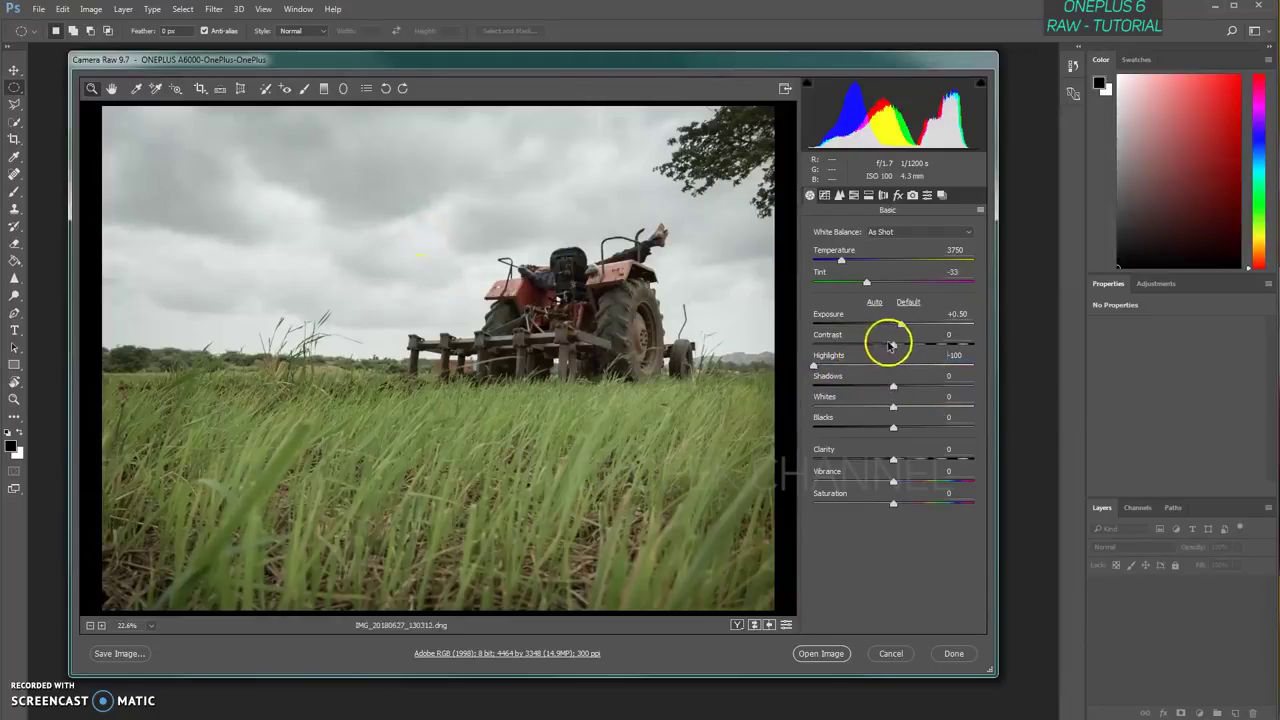
drag(893, 347, 906, 347)
key(alt)
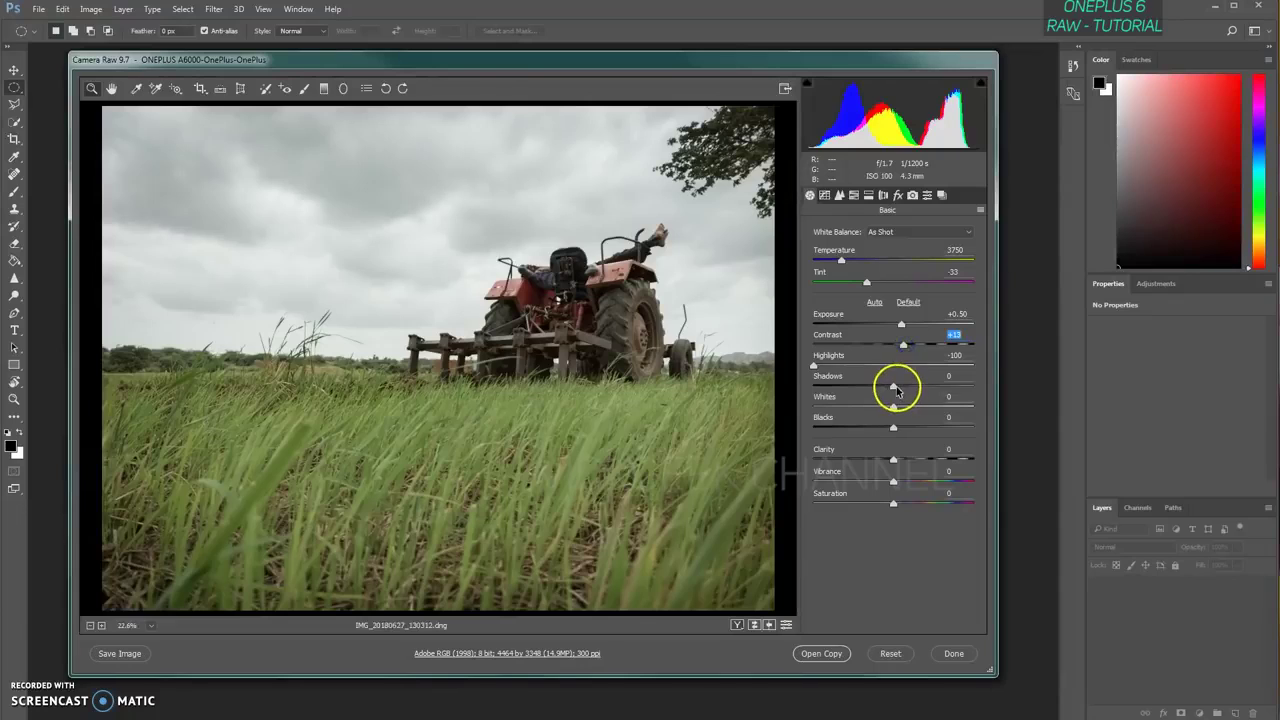
drag(893, 388, 926, 384)
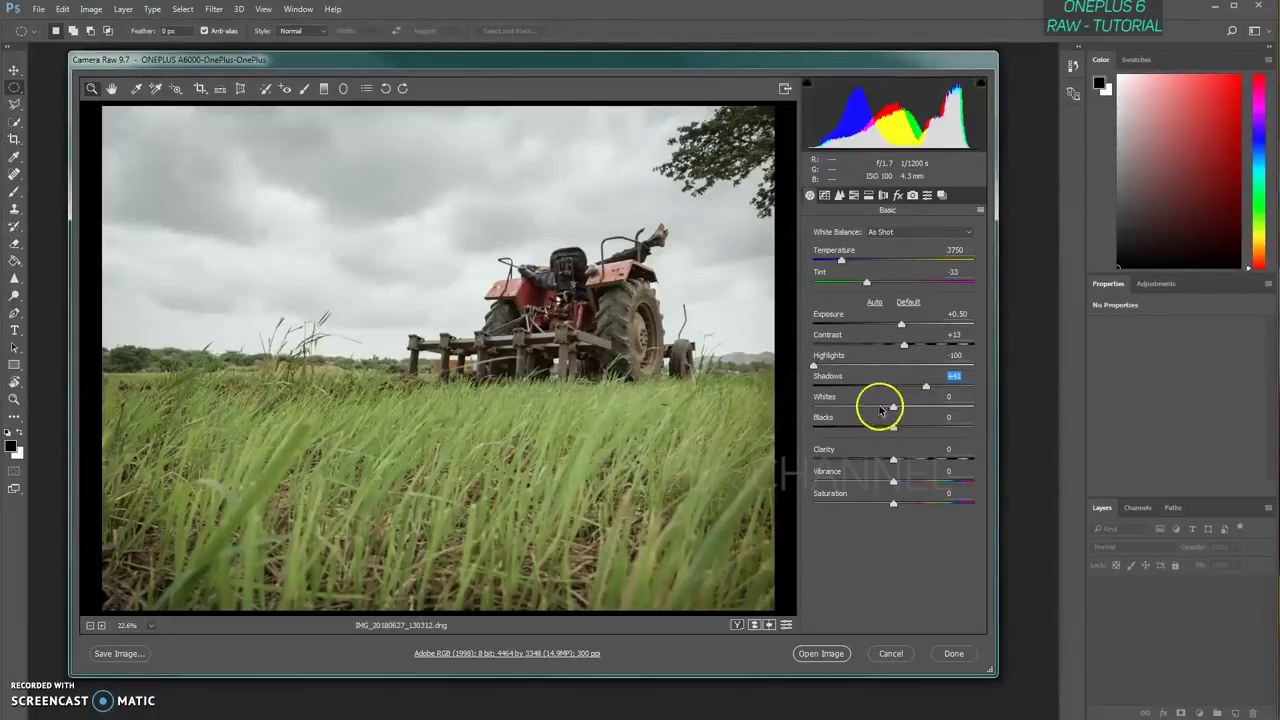
- Set Whites +42, Blacks -23, Clarity +14 and Vibrance +39
mouse_move(893, 408)
mouse_down()
mouse_move(853, 408)
mouse_move(904, 409)
mouse_up()
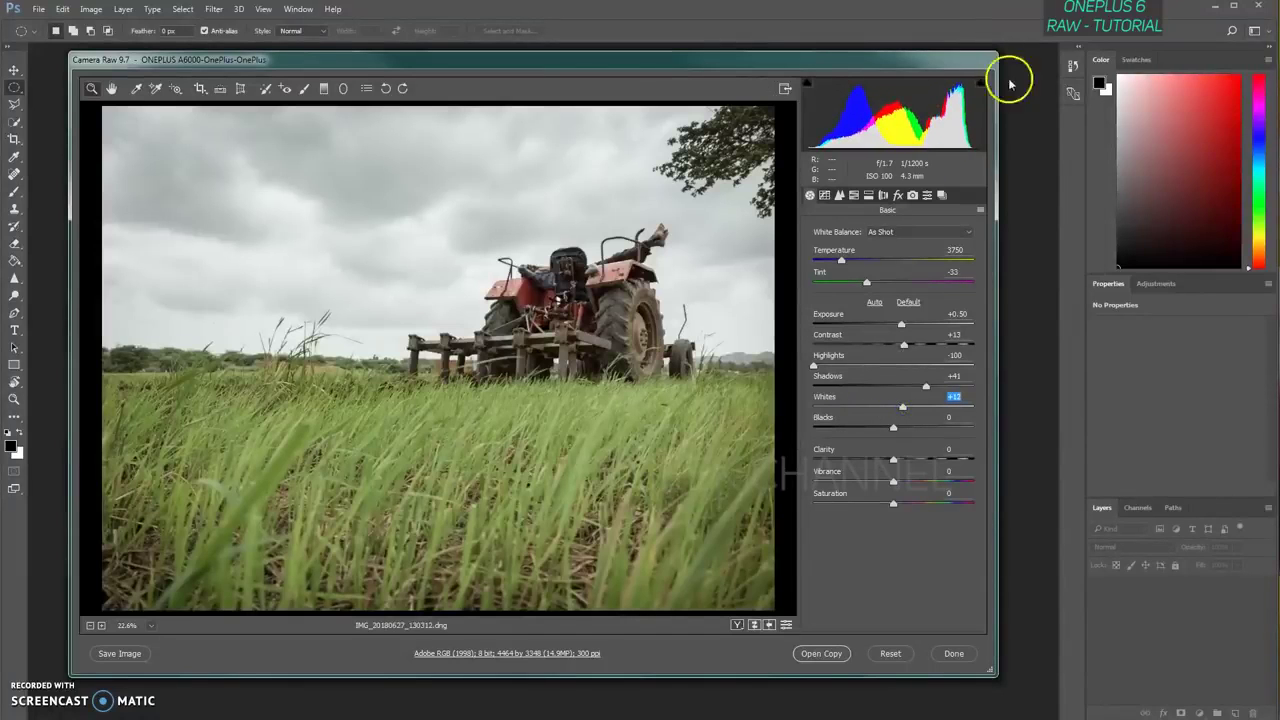
drag(903, 408, 919, 408)
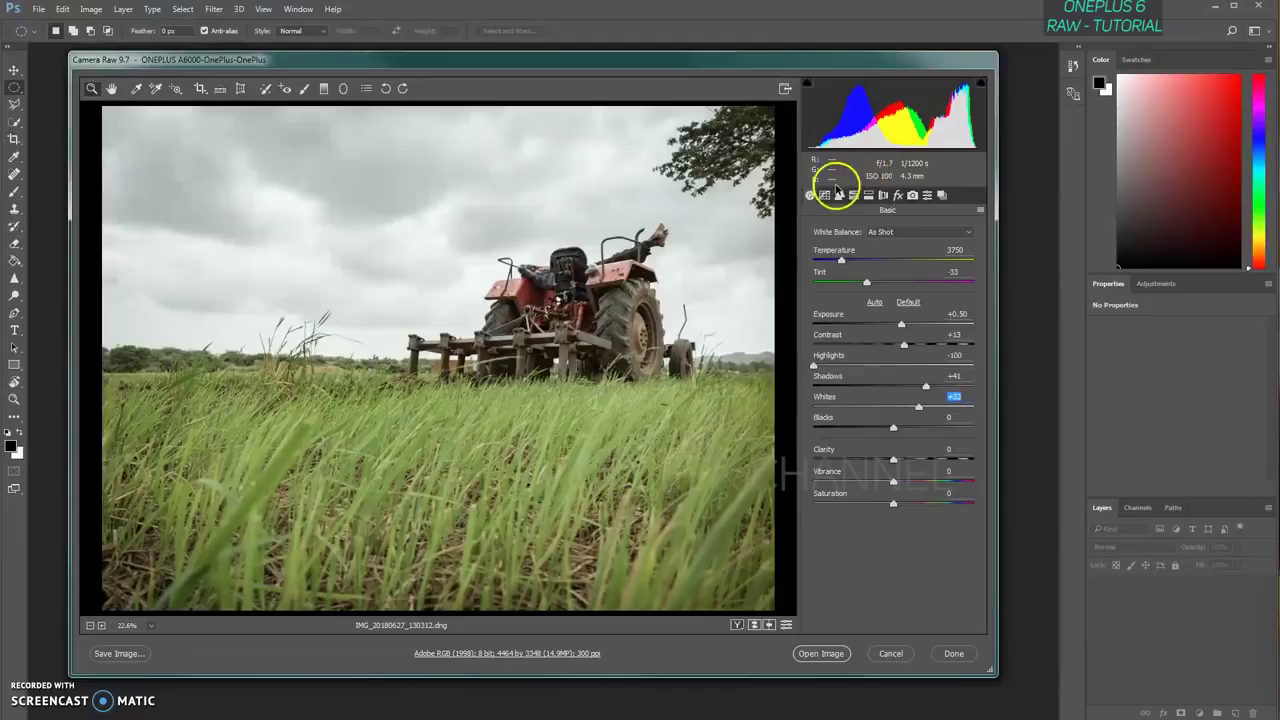
key(alt)
drag(921, 406, 940, 404)
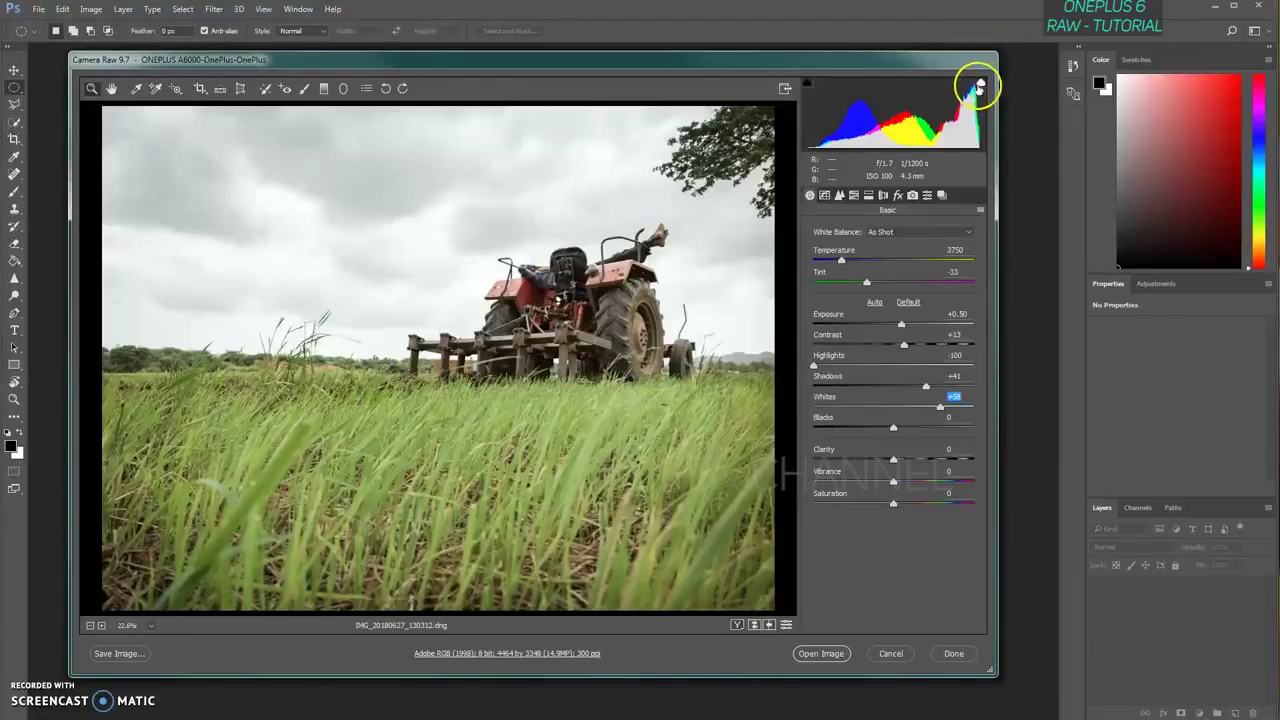
drag(940, 404, 928, 413)
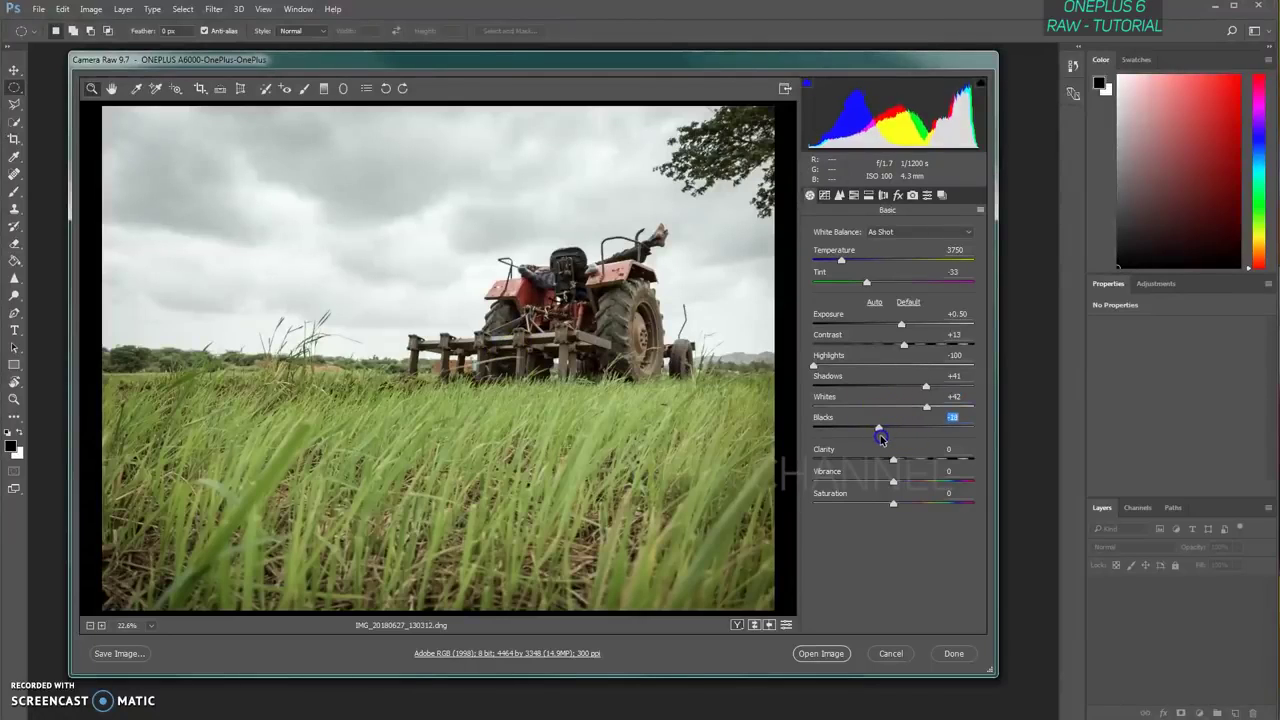
drag(884, 432, 875, 433)
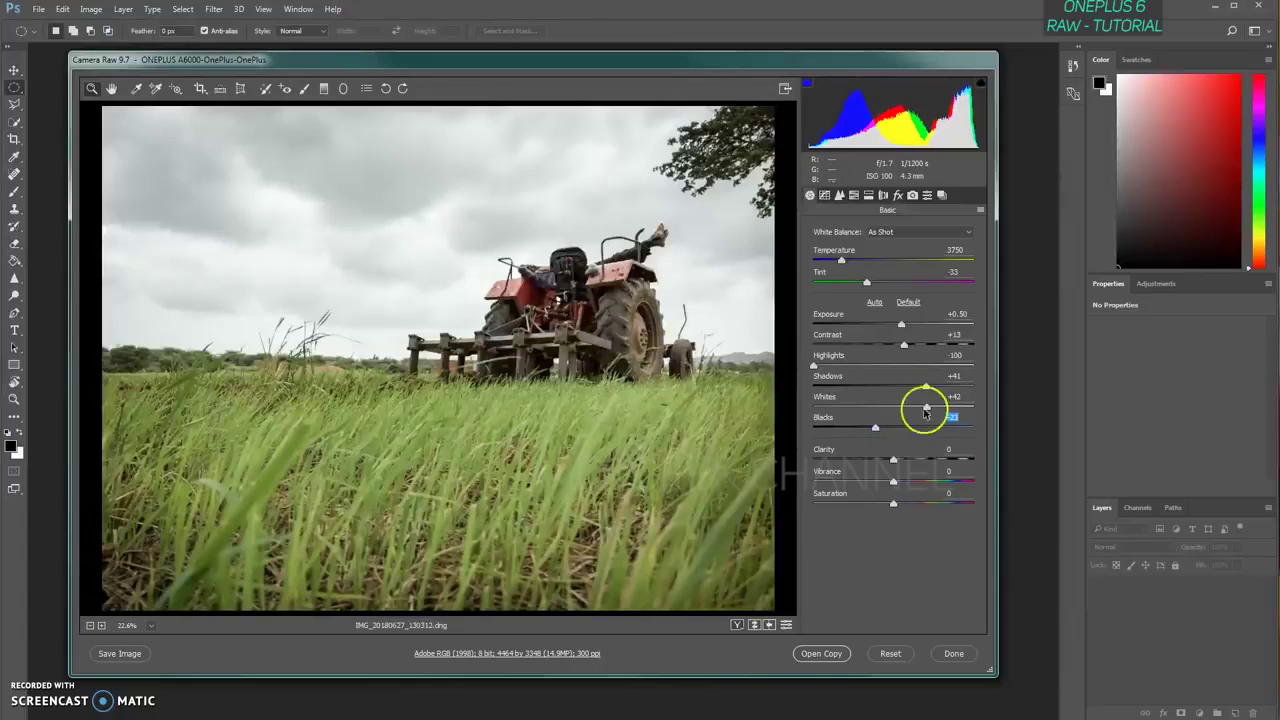
drag(894, 461, 905, 472)
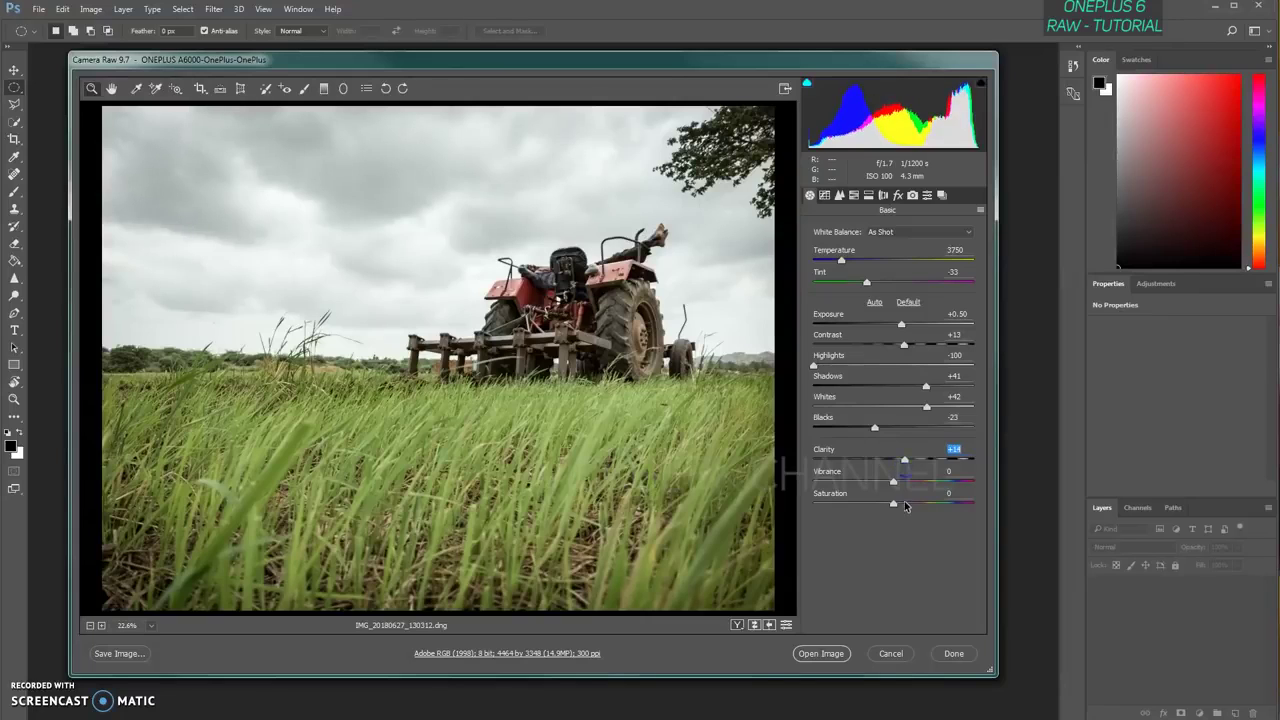
drag(914, 486, 915, 487)
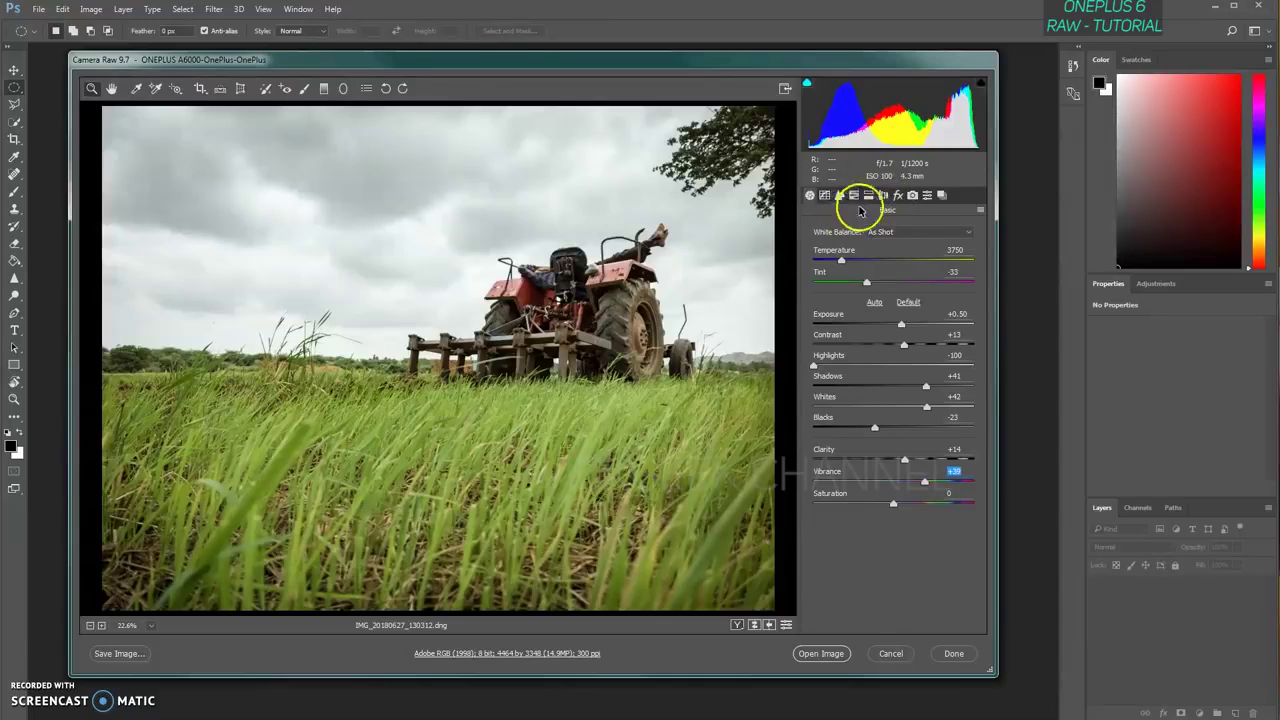
- Set the parametric curve to Highlights +10, Lights +13, Darks +4 and Shadows +11
click(823, 196)
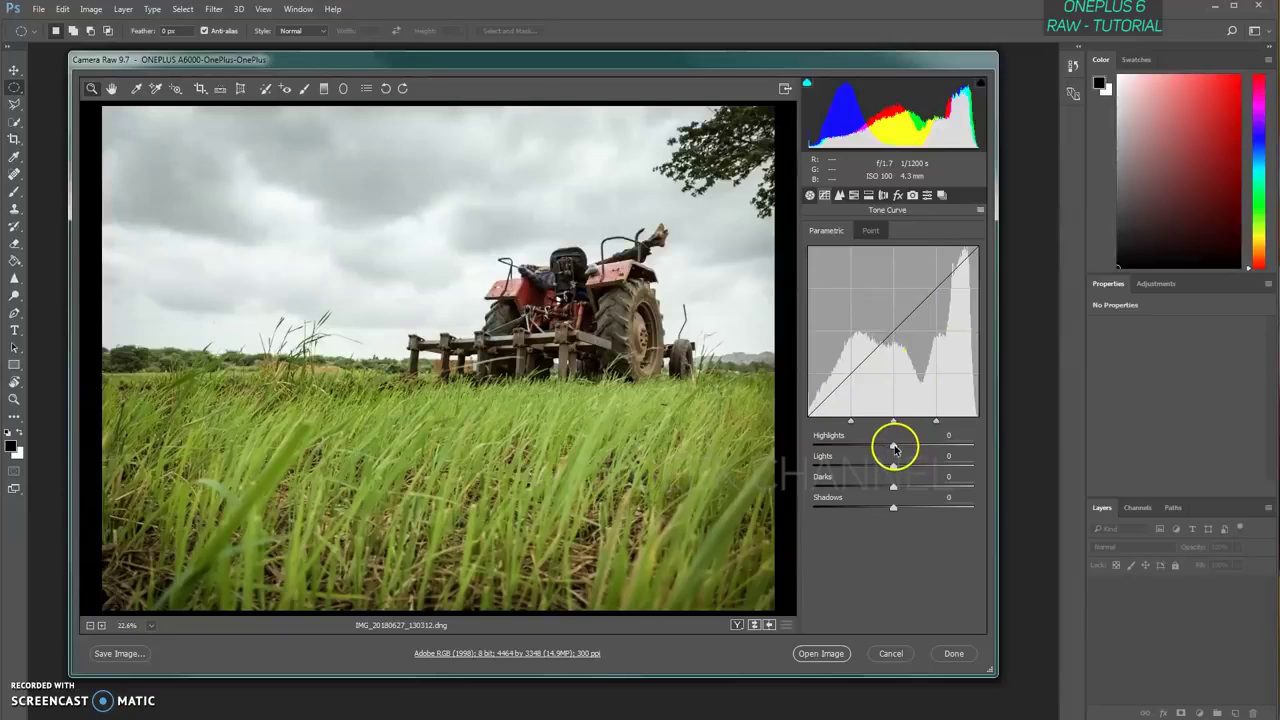
drag(895, 449, 902, 448)
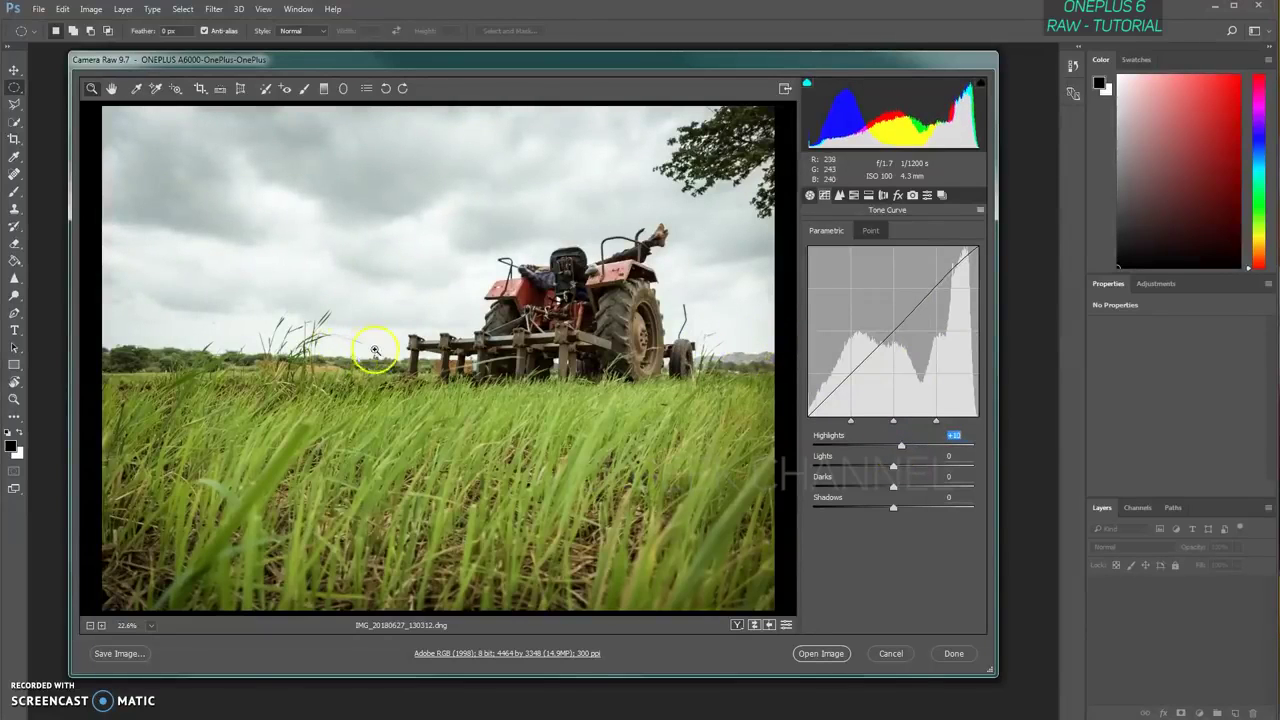
click(894, 468)
drag(894, 468, 903, 467)
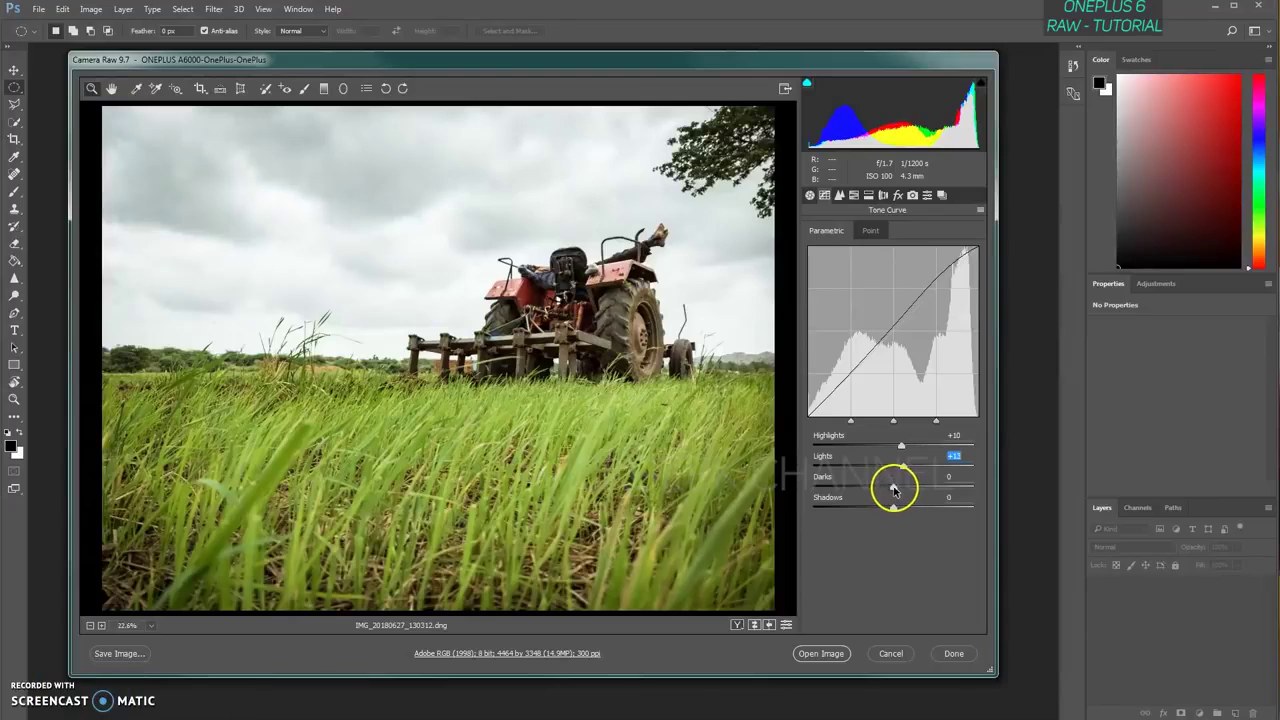
click(894, 490)
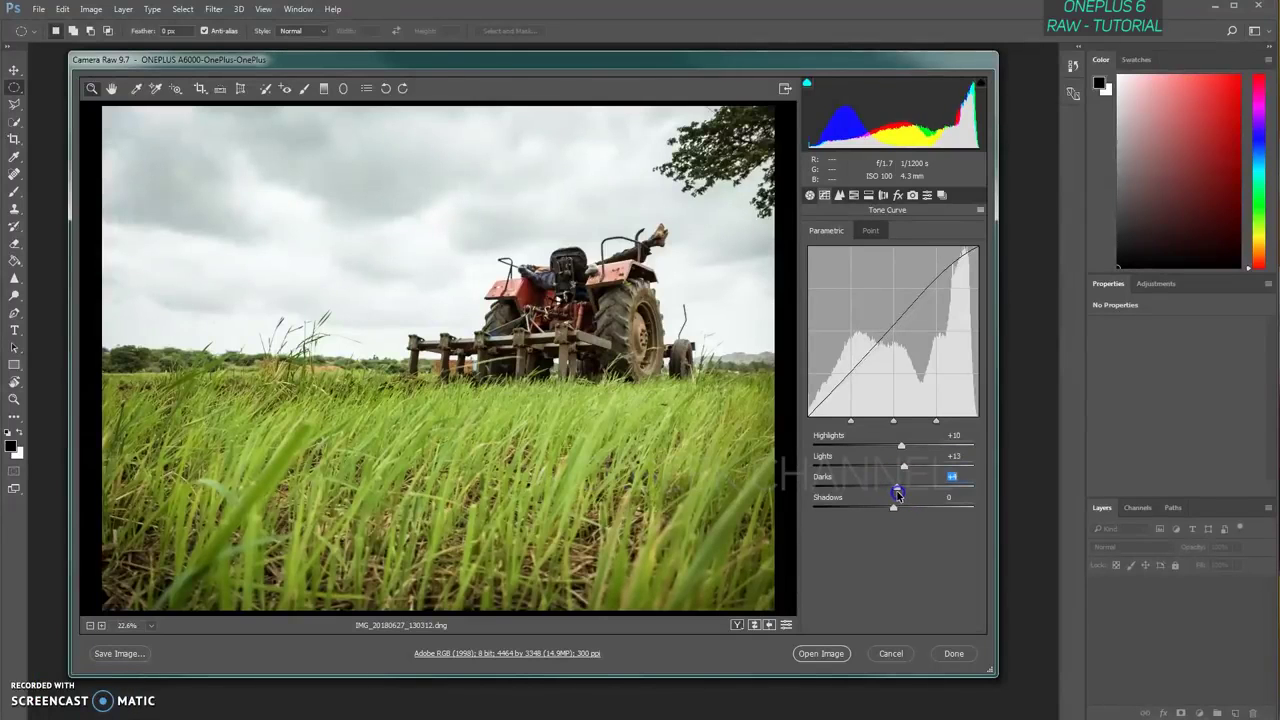
drag(894, 509, 903, 509)
- Try a strong Dehaze, then settle it back at about +24
click(839, 195)
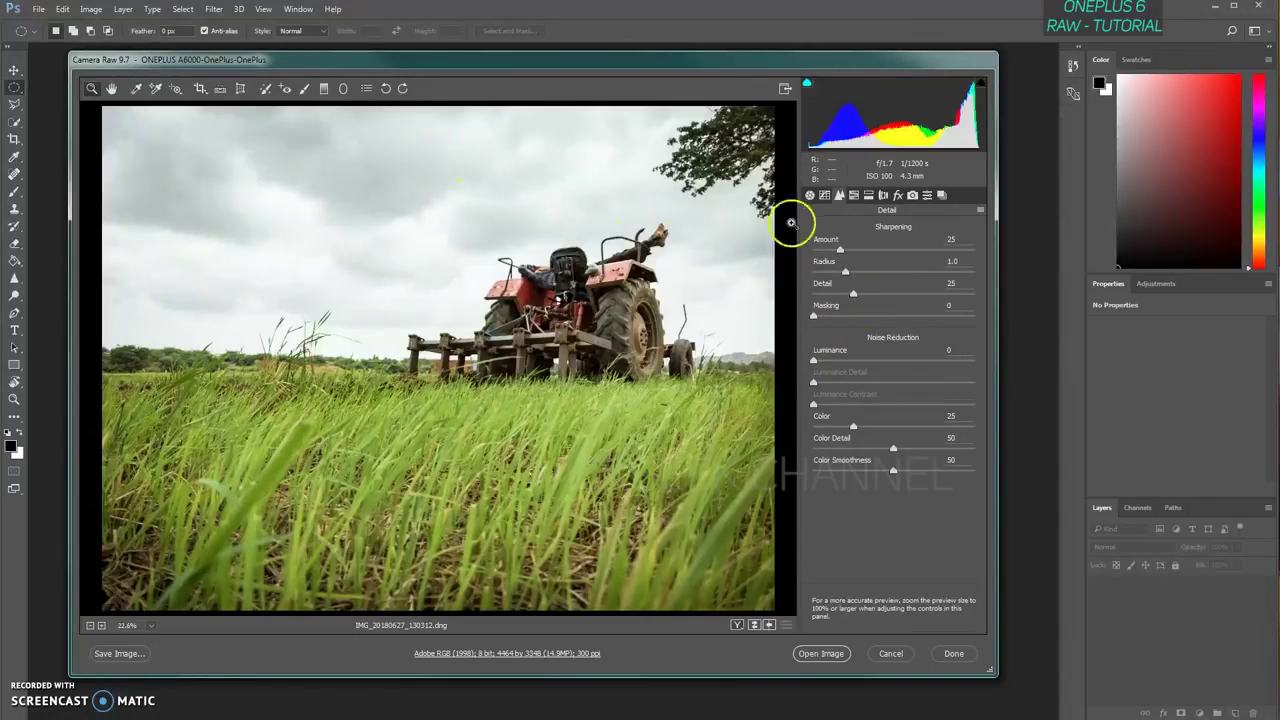
click(897, 195)
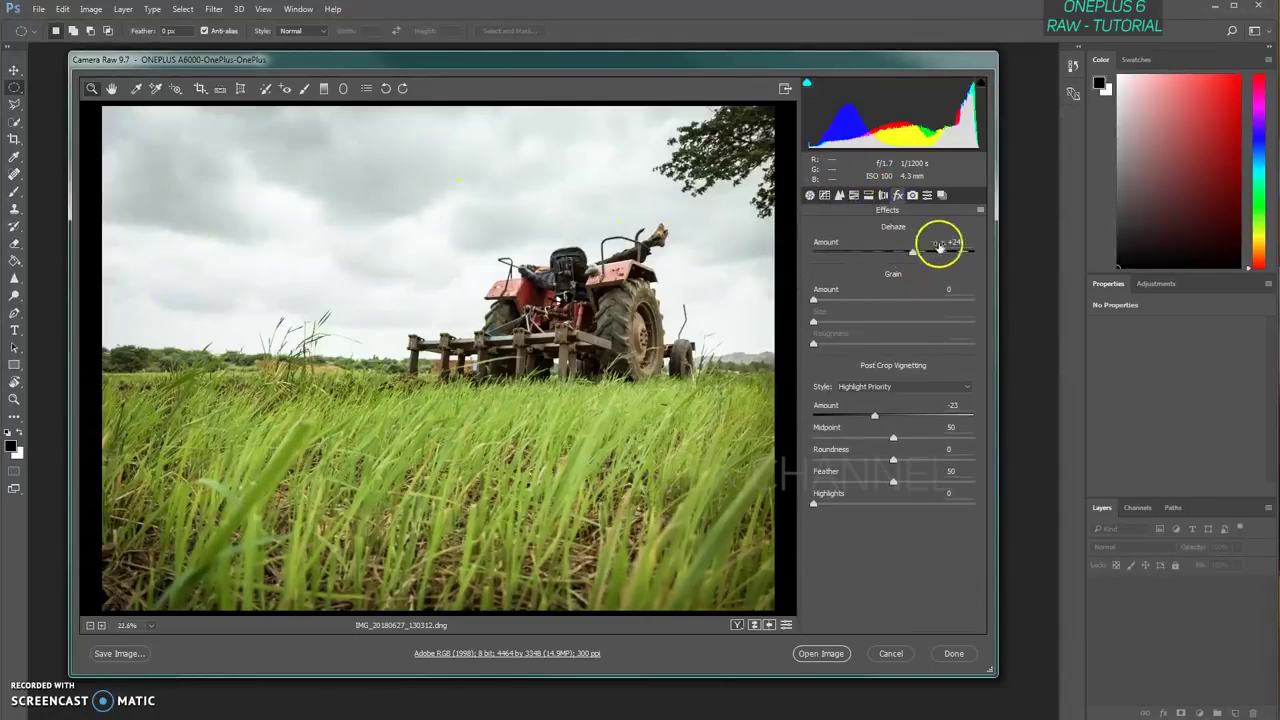
drag(940, 247, 968, 257)
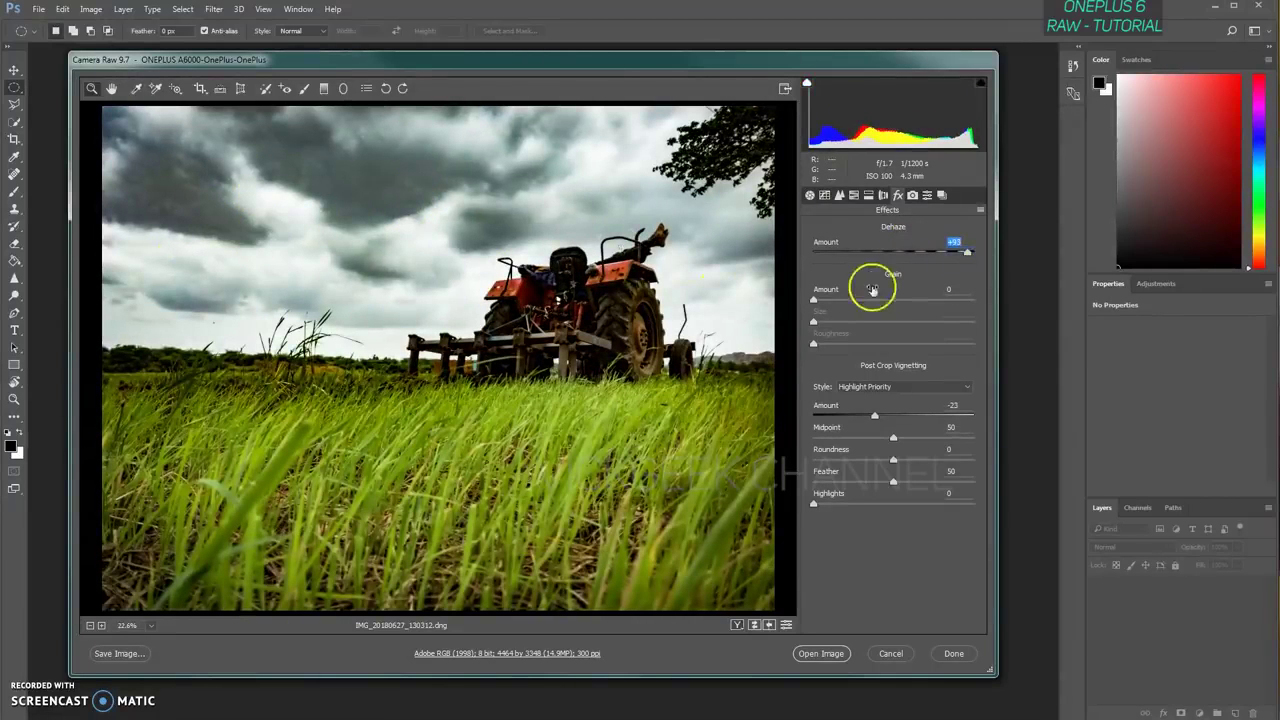
double_click(968, 254)
click(968, 254)
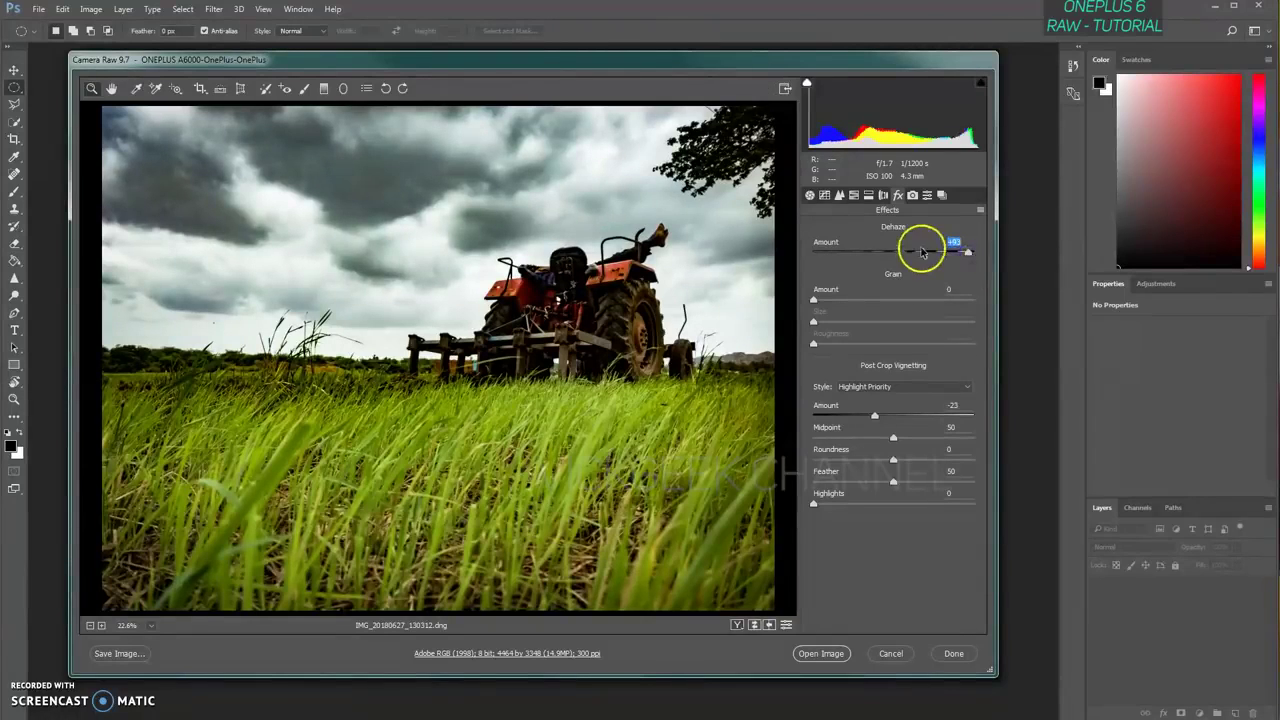
drag(919, 254, 912, 255)
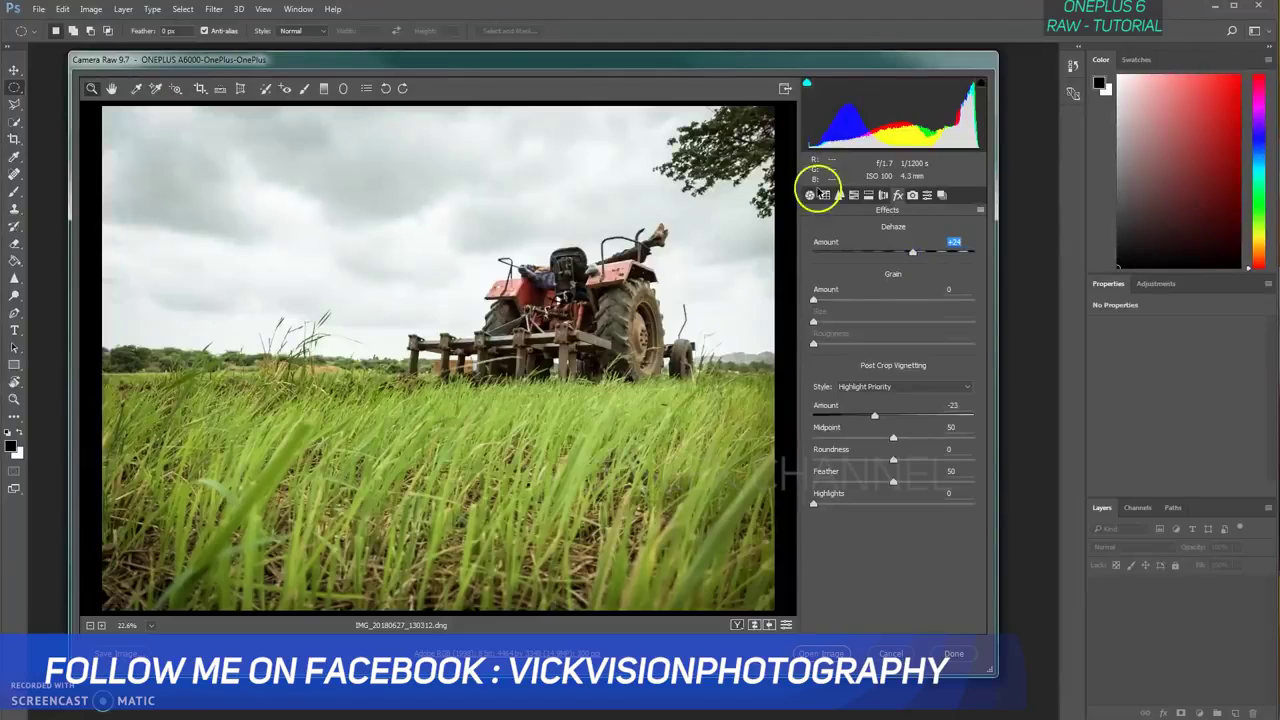
- Add a slight Luminance noise reduction, then show the HSL saturation sliders
click(840, 196)
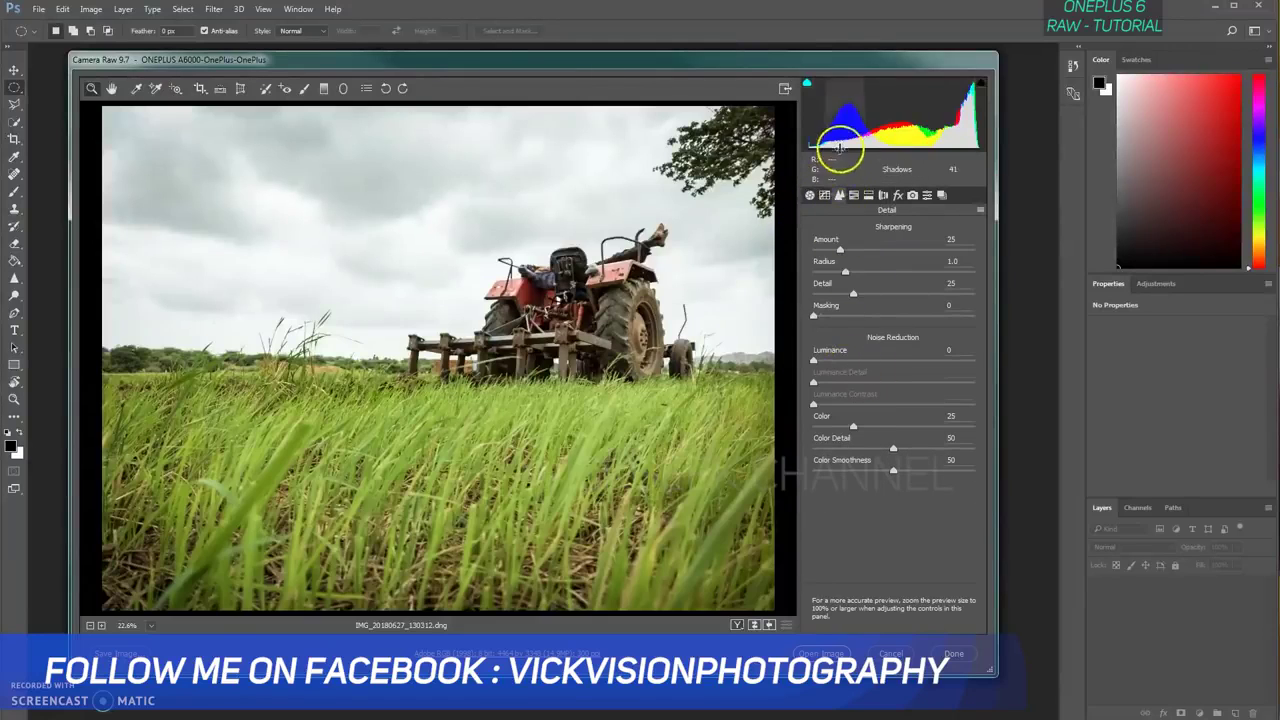
drag(816, 360, 828, 362)
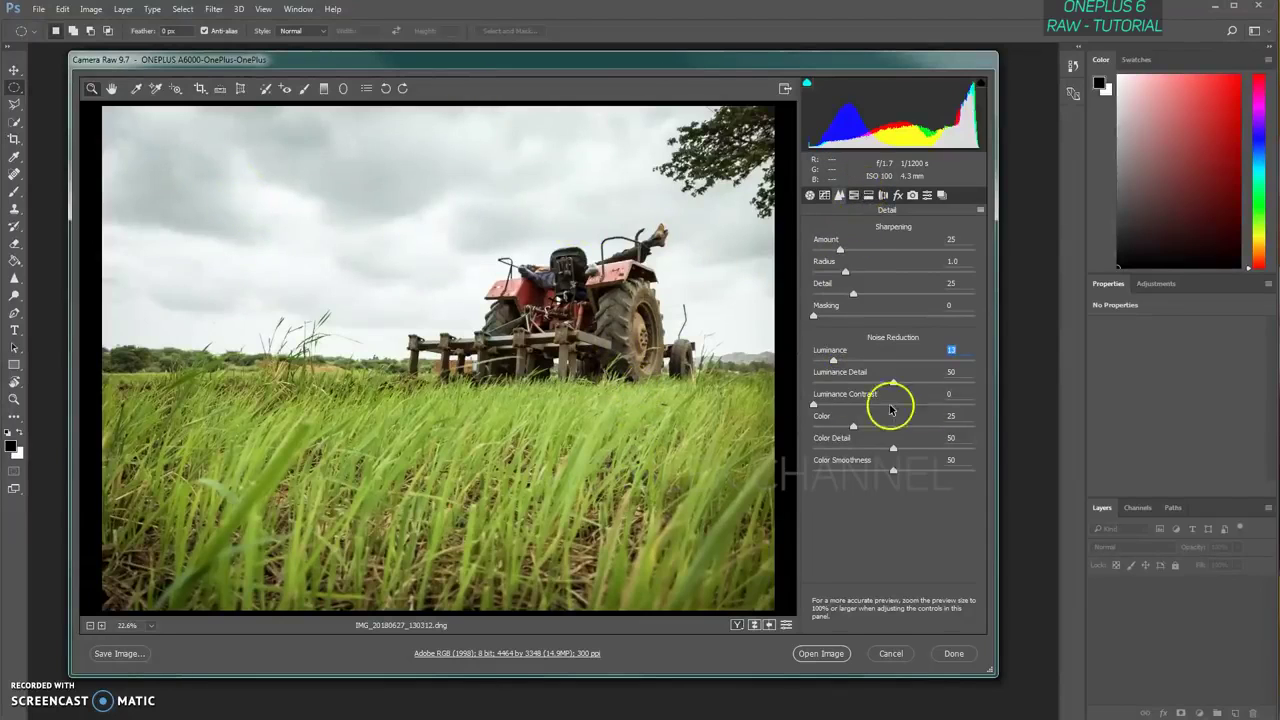
click(855, 196)
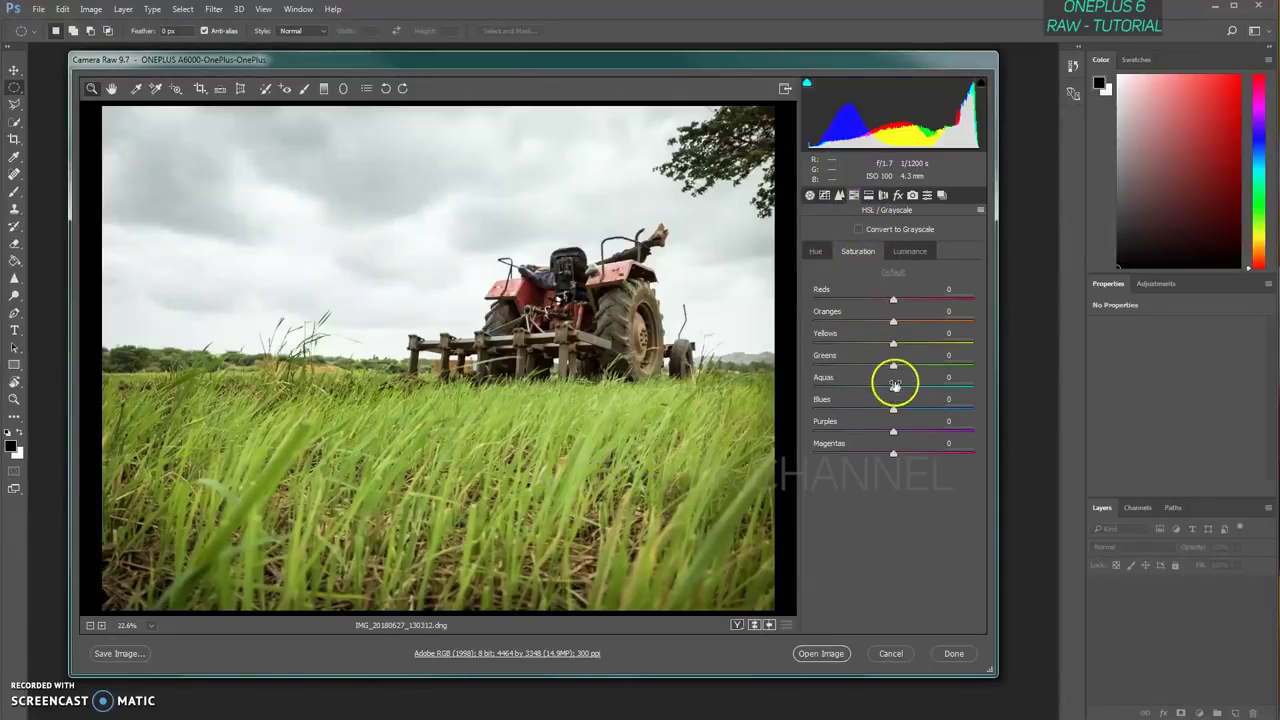
- Raise saturation: Greens +54, Reds +38, Oranges +41, Blues +33; lower Purples and Magentas
drag(893, 364, 900, 367)
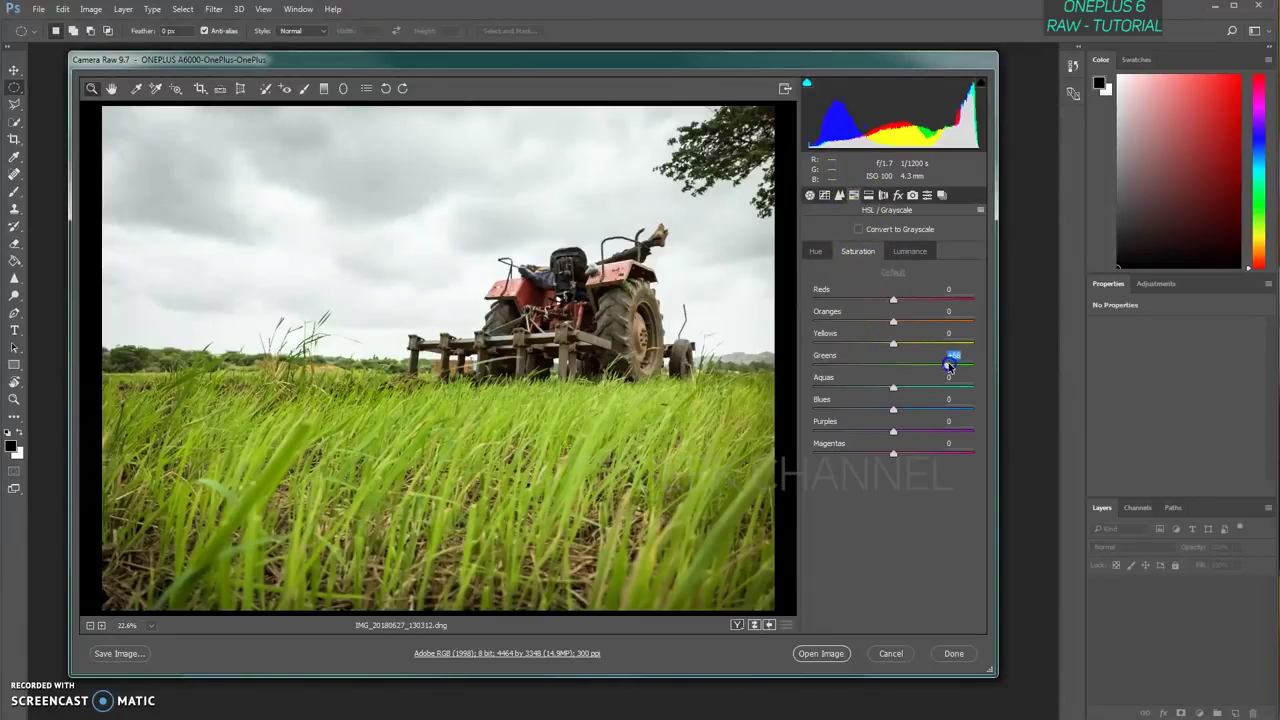
drag(934, 366, 937, 365)
click(895, 345)
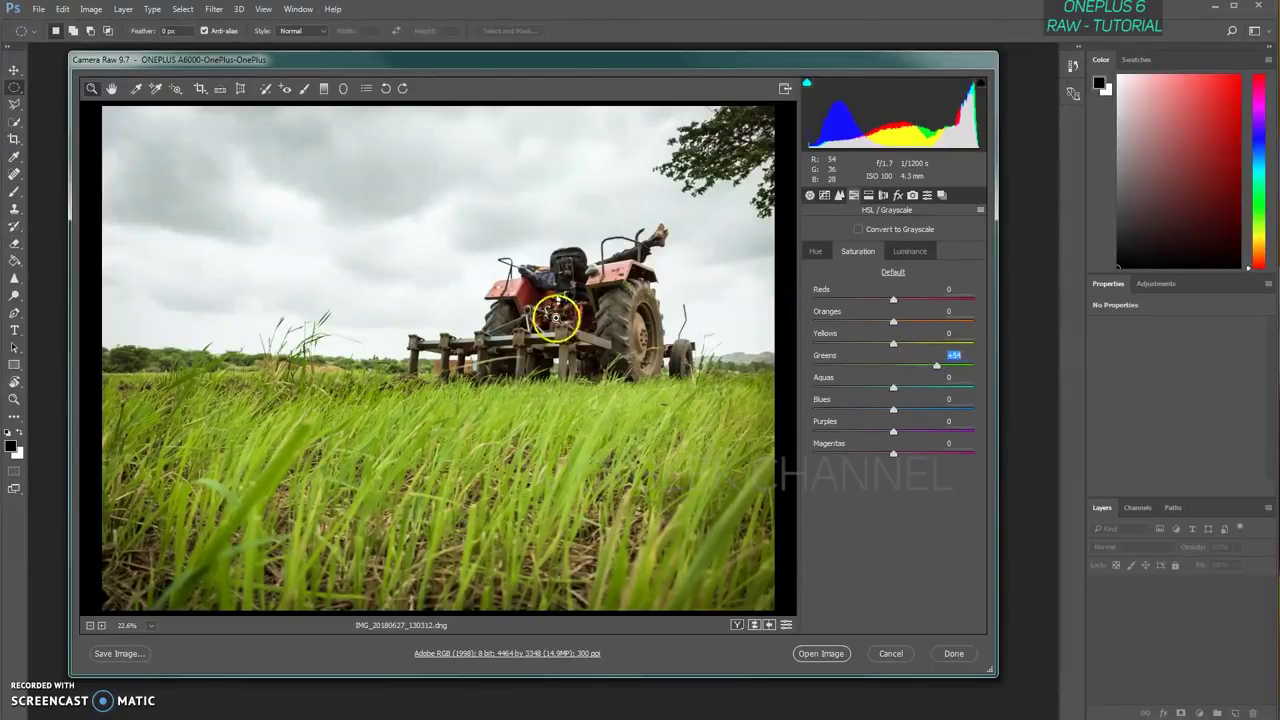
drag(896, 307, 904, 304)
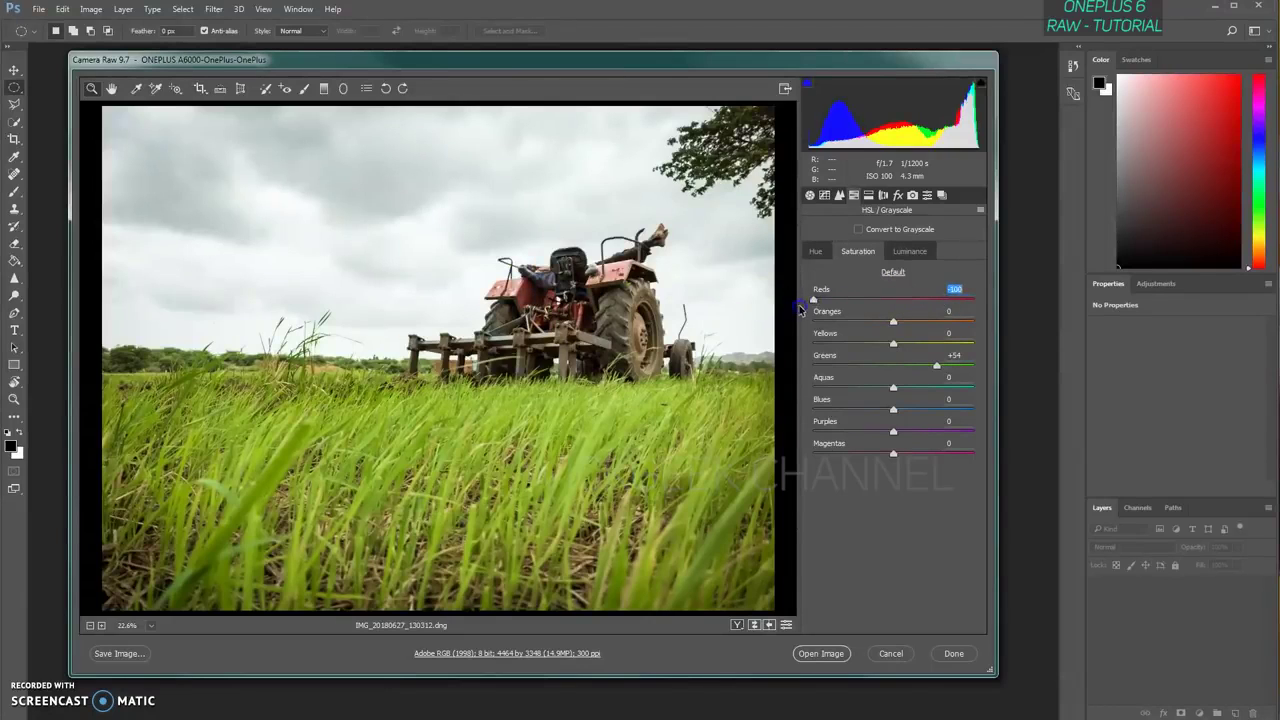
drag(798, 310, 917, 325)
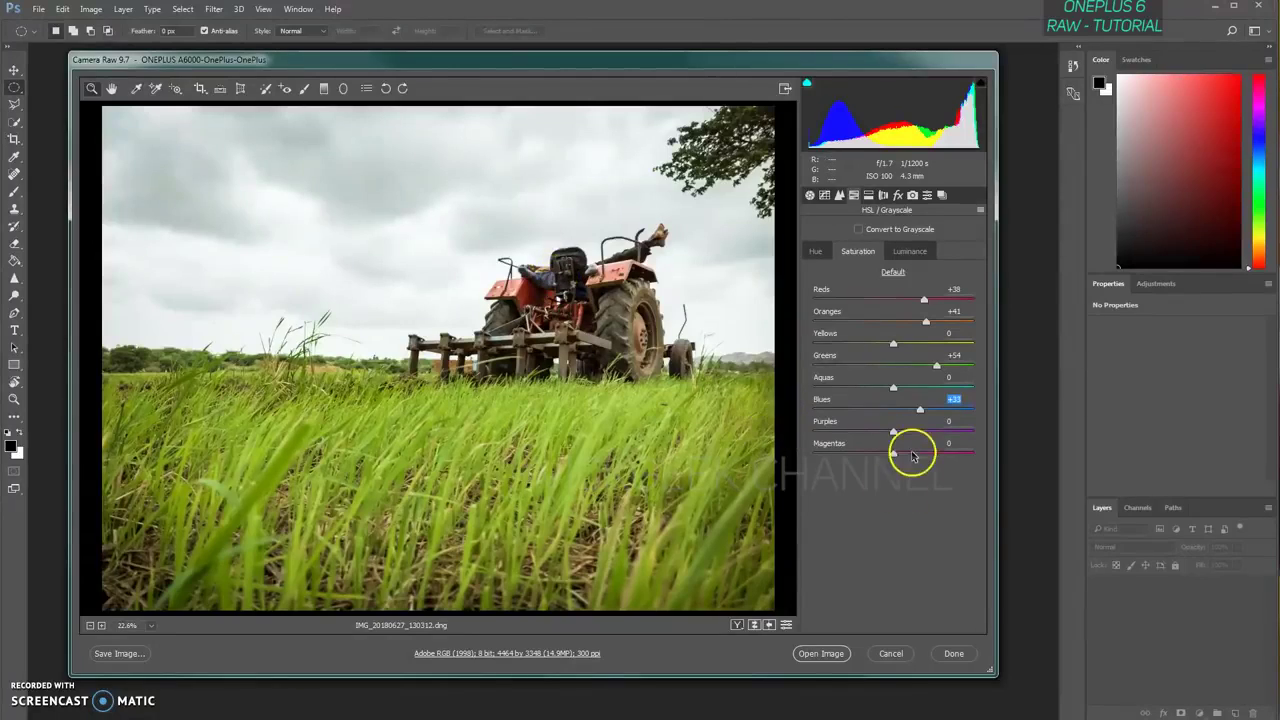
drag(892, 452, 846, 456)
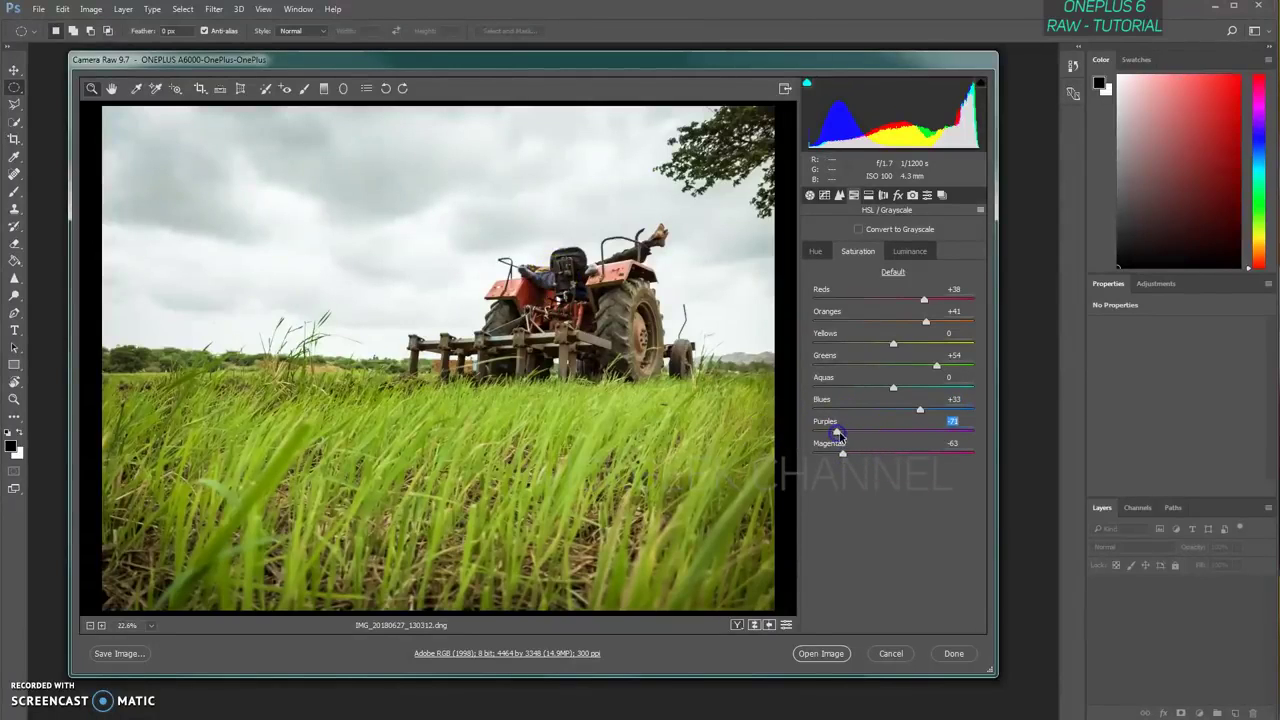
- Darken the Greens luminance slightly, to about -12
click(912, 254)
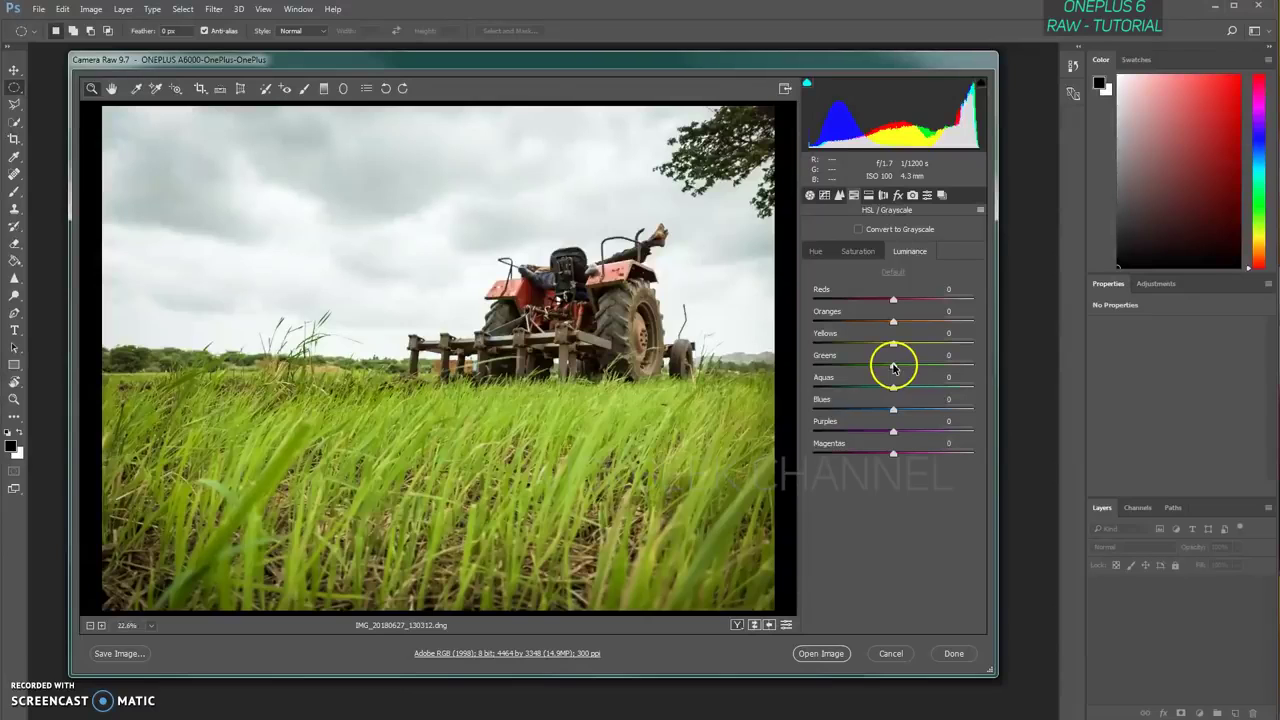
mouse_move(884, 367)
mouse_down()
mouse_move(852, 366)
mouse_move(953, 363)
mouse_move(873, 376)
mouse_up()
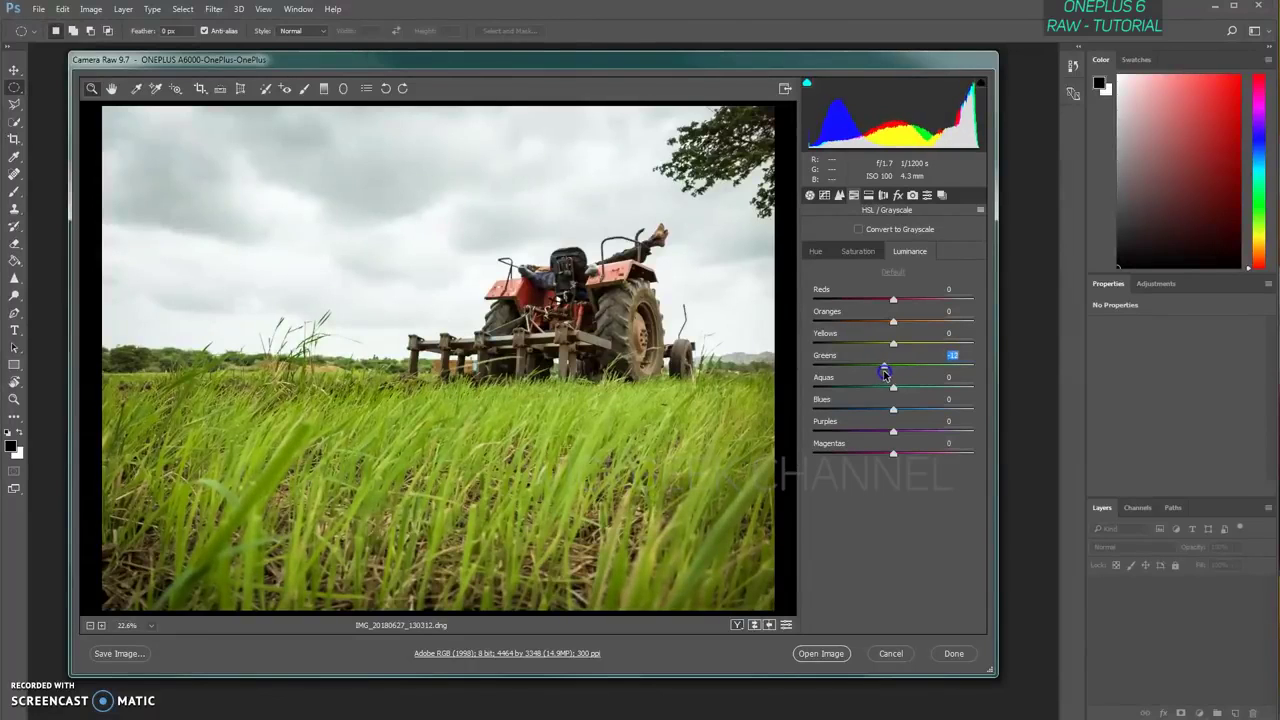
click(869, 195)
- Enable Remove Chromatic Aberration and set the manual purple defringe Amount to 20
click(882, 195)
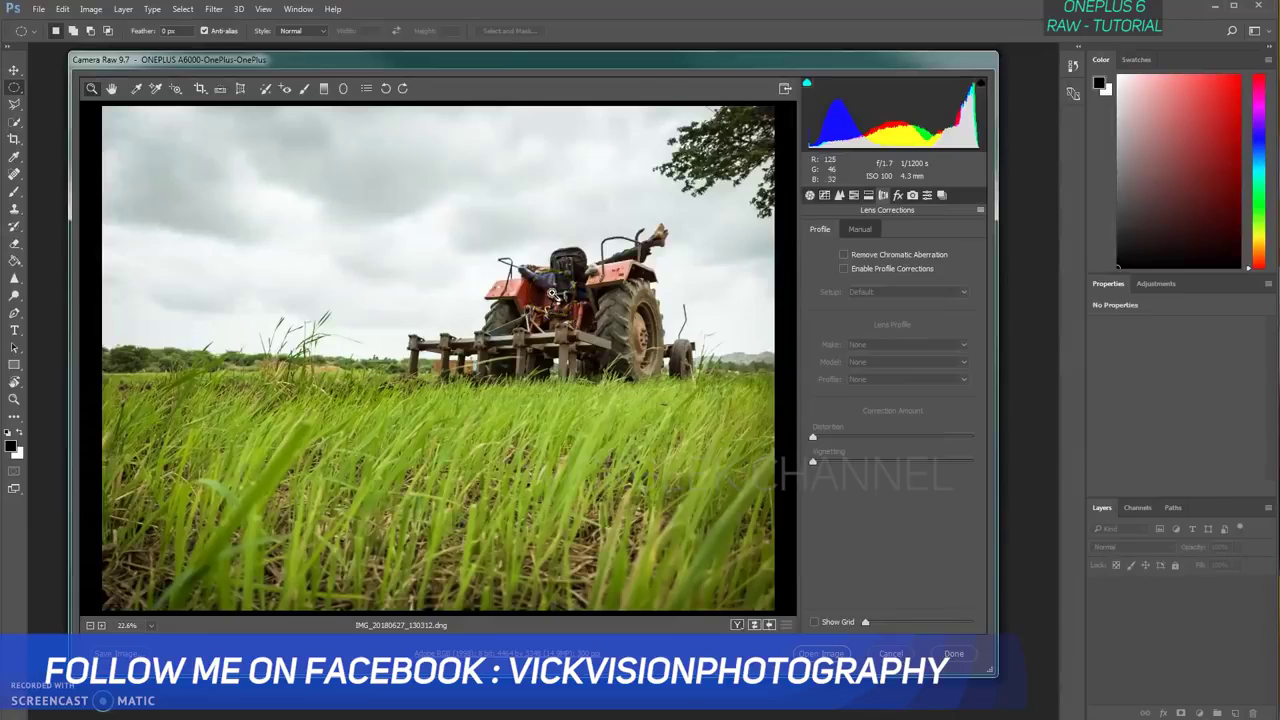
click(845, 257)
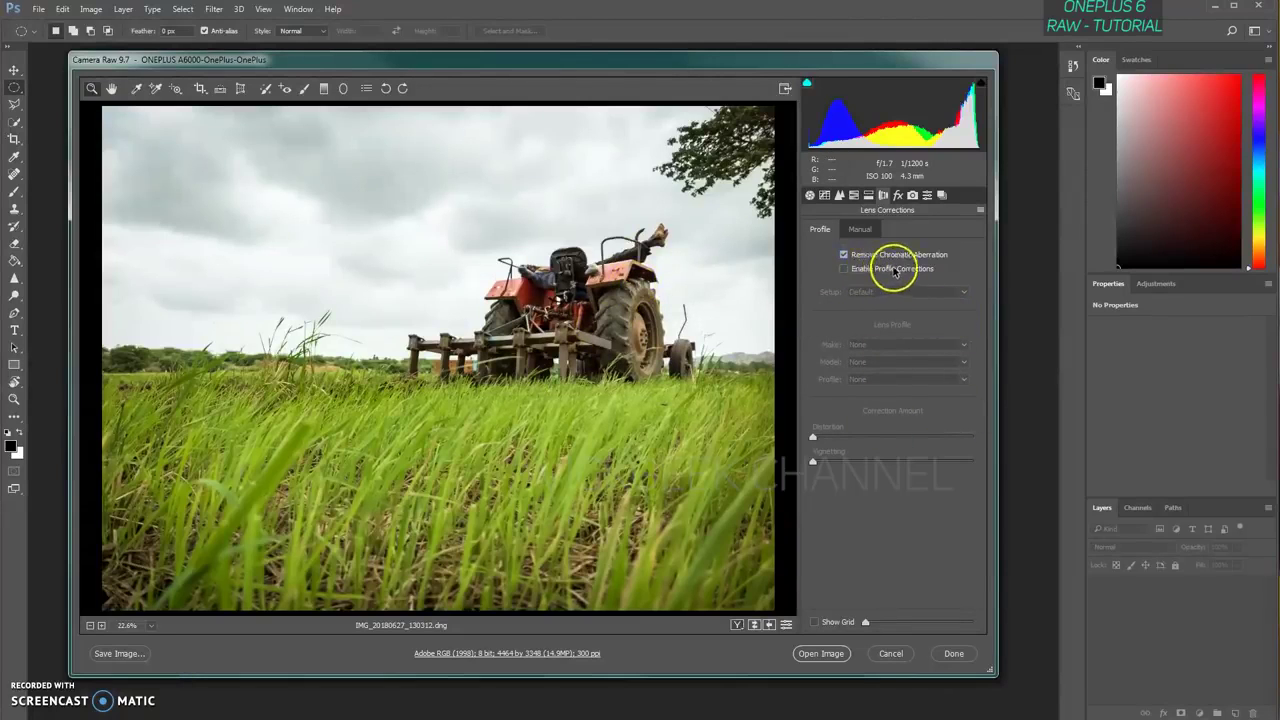
click(860, 229)
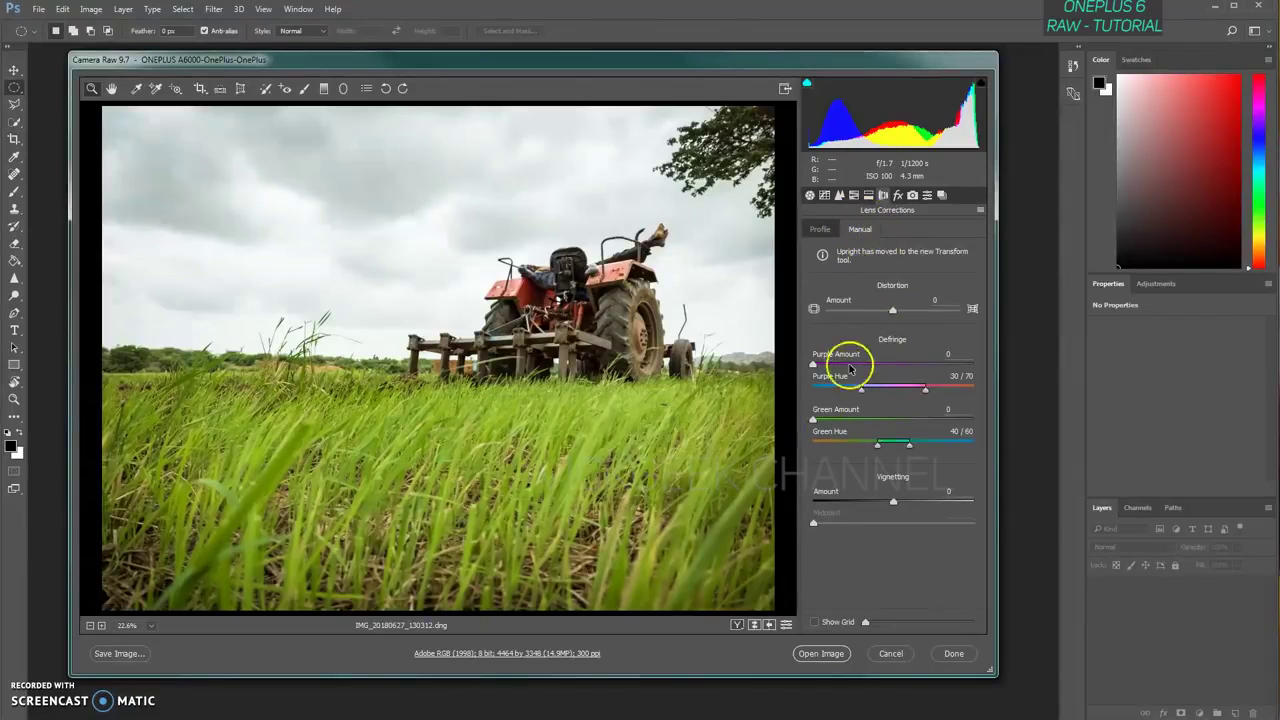
drag(820, 363, 971, 364)
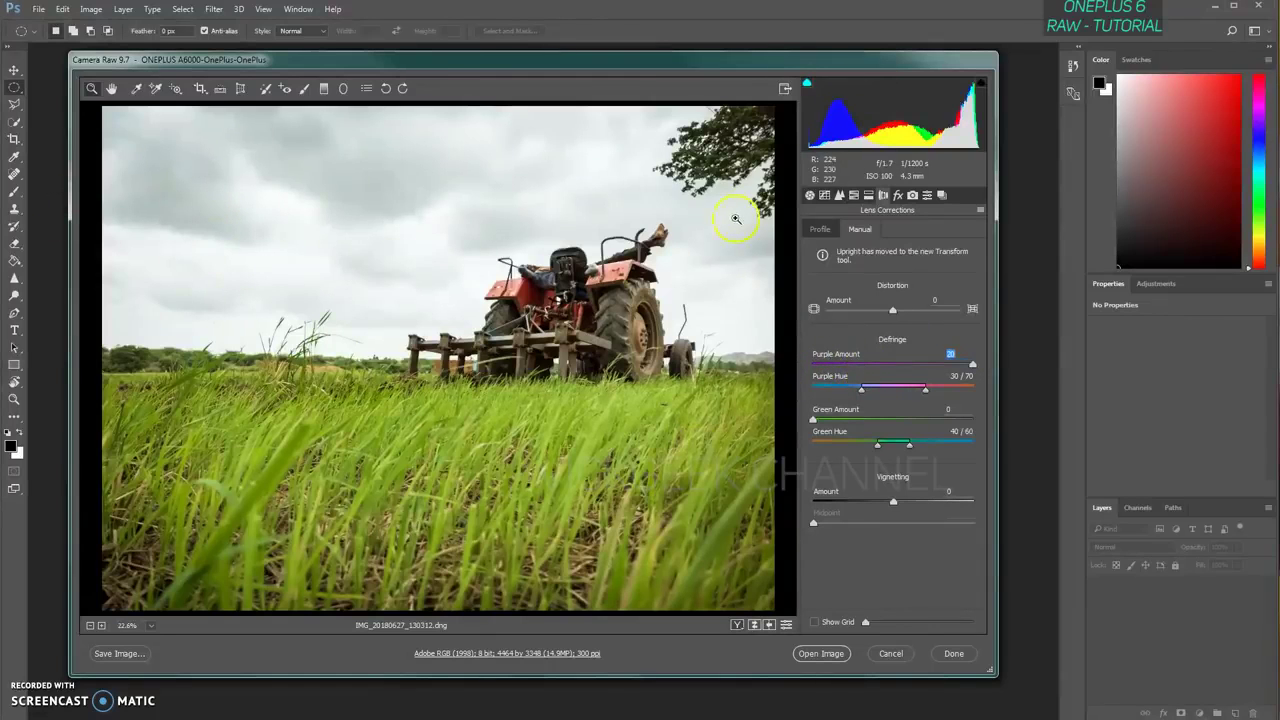
- Zoom in to inspect the tractor's edges, then fit the photo back in view
scroll(660, 190, up, 5)
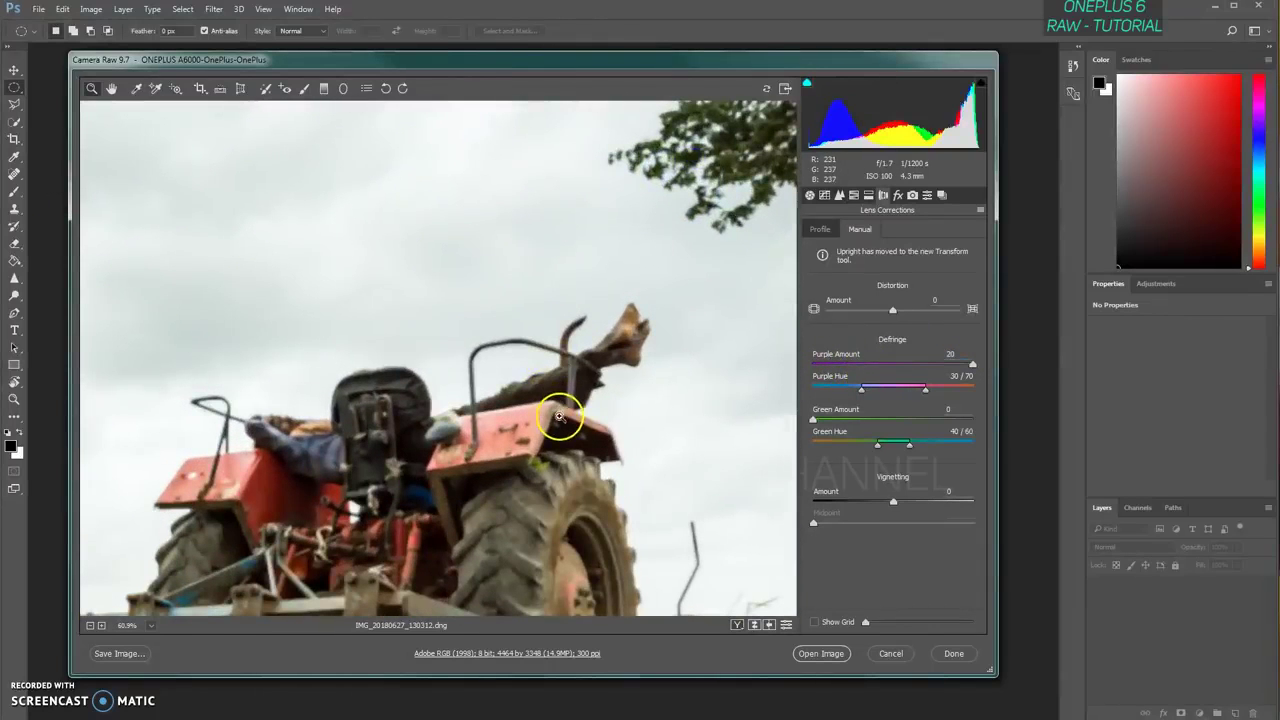
drag(526, 480, 584, 210)
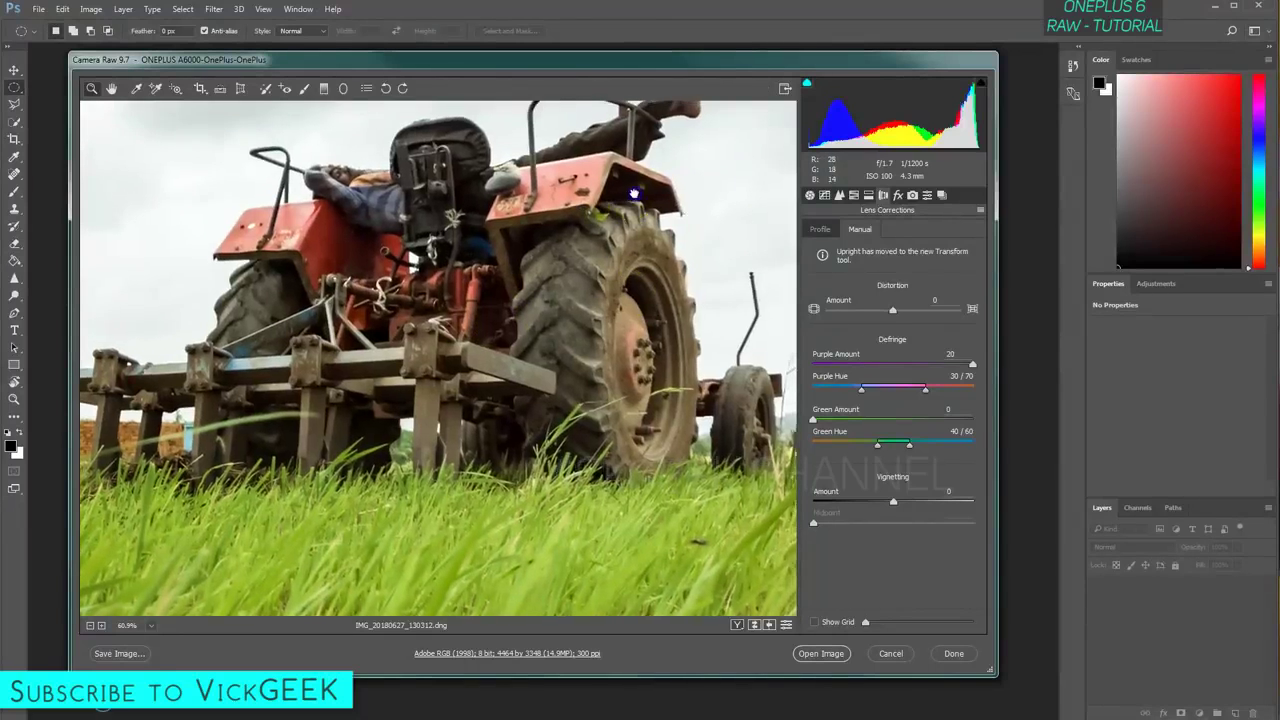
drag(634, 191, 715, 292)
right_click(590, 314)
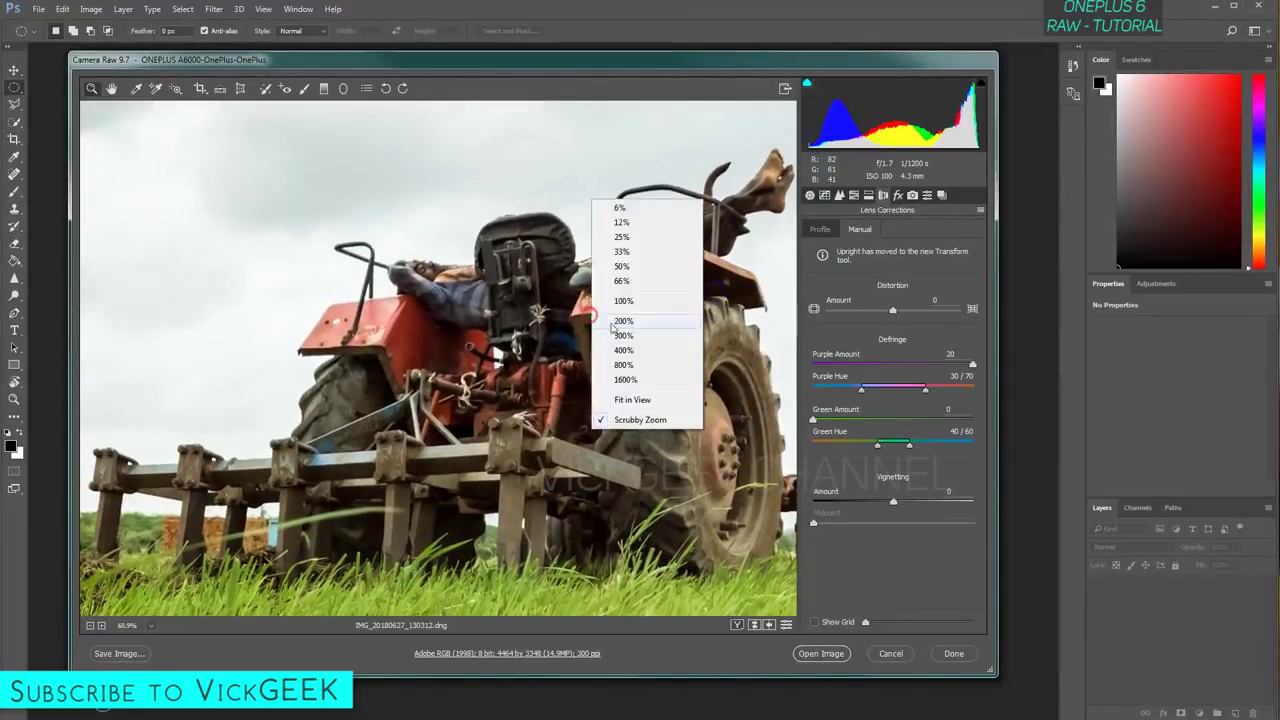
click(652, 404)
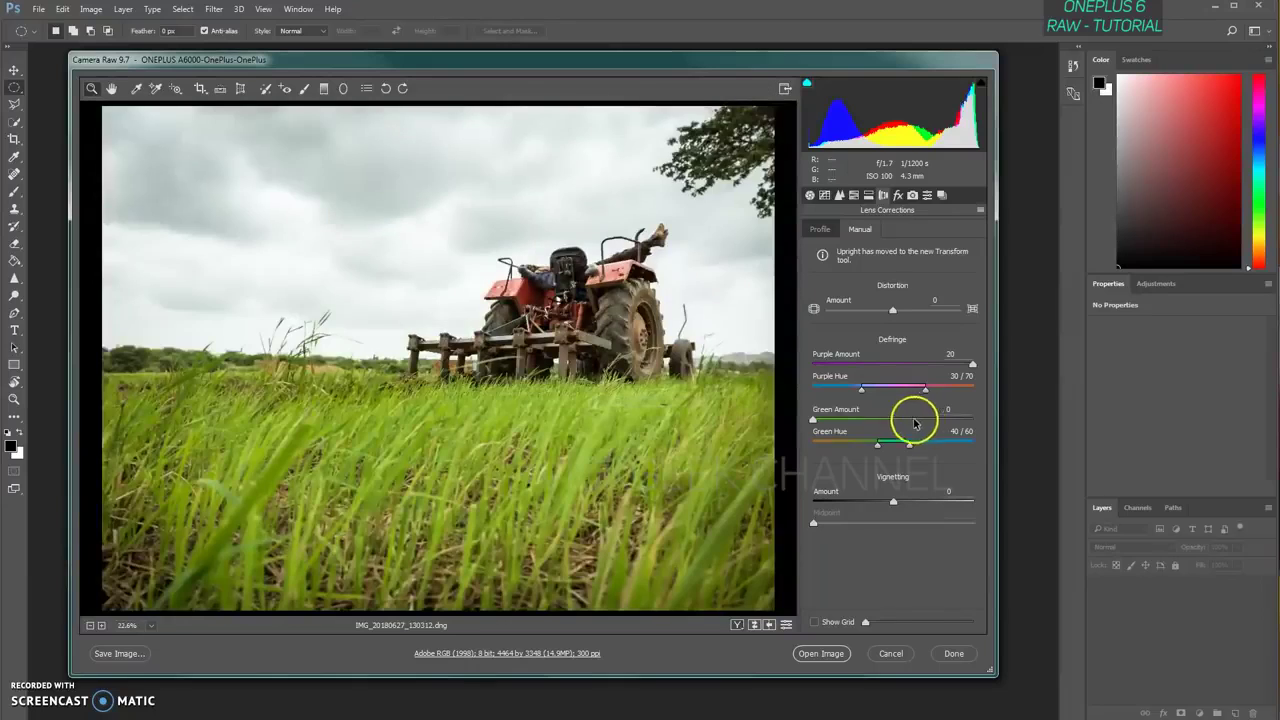
- Return to the Basic adjustments panel
click(897, 196)
click(913, 197)
click(927, 197)
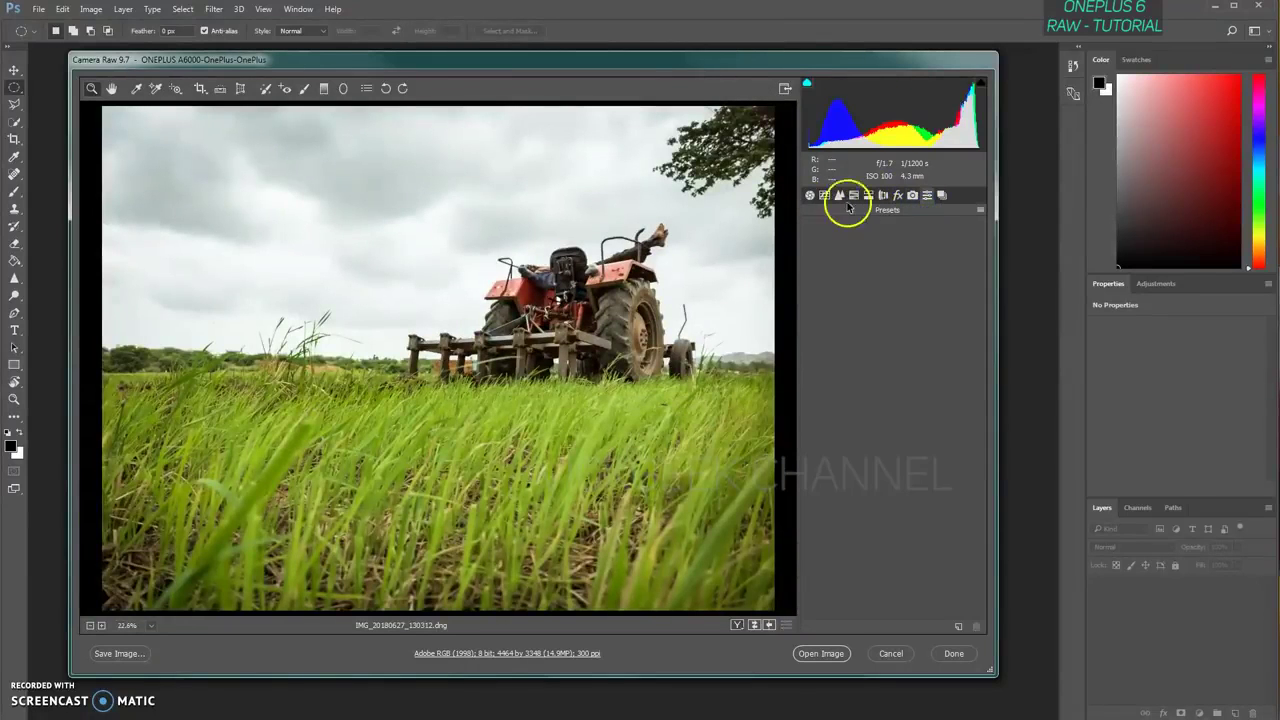
click(810, 195)
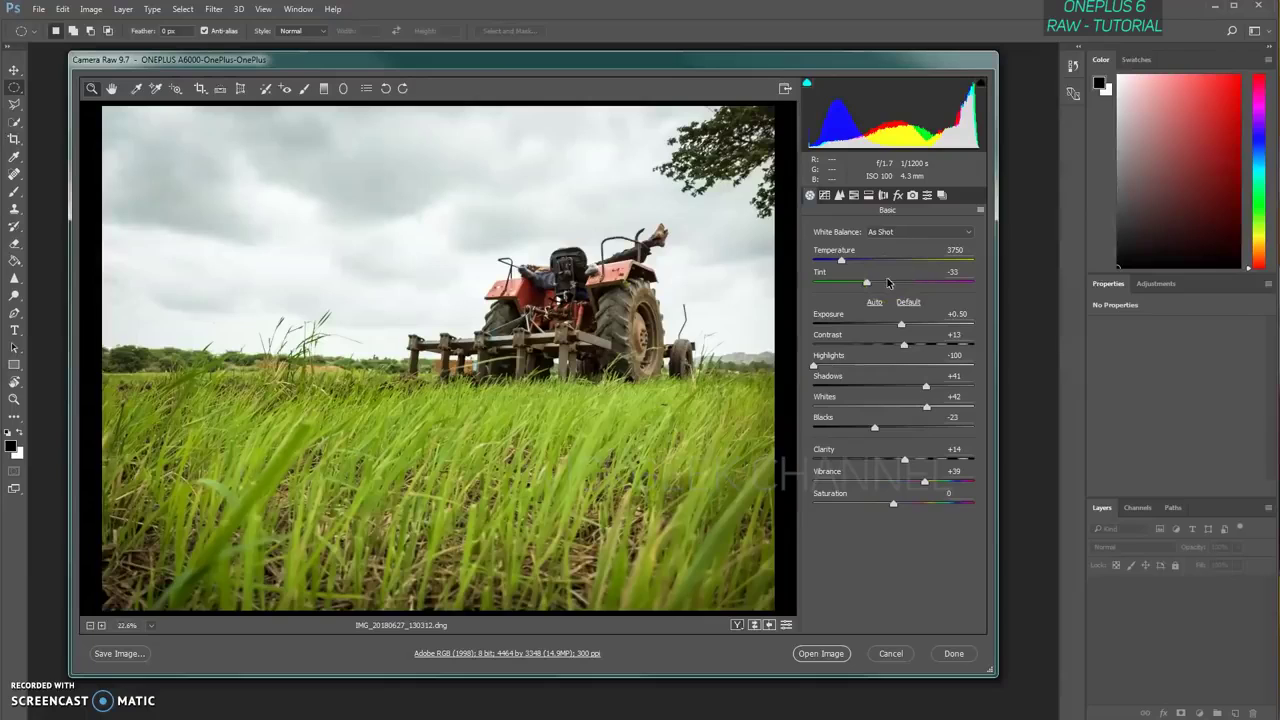
- Add a Temperature -58 graduated filter running from the upper sky down to the horizon
click(325, 90)
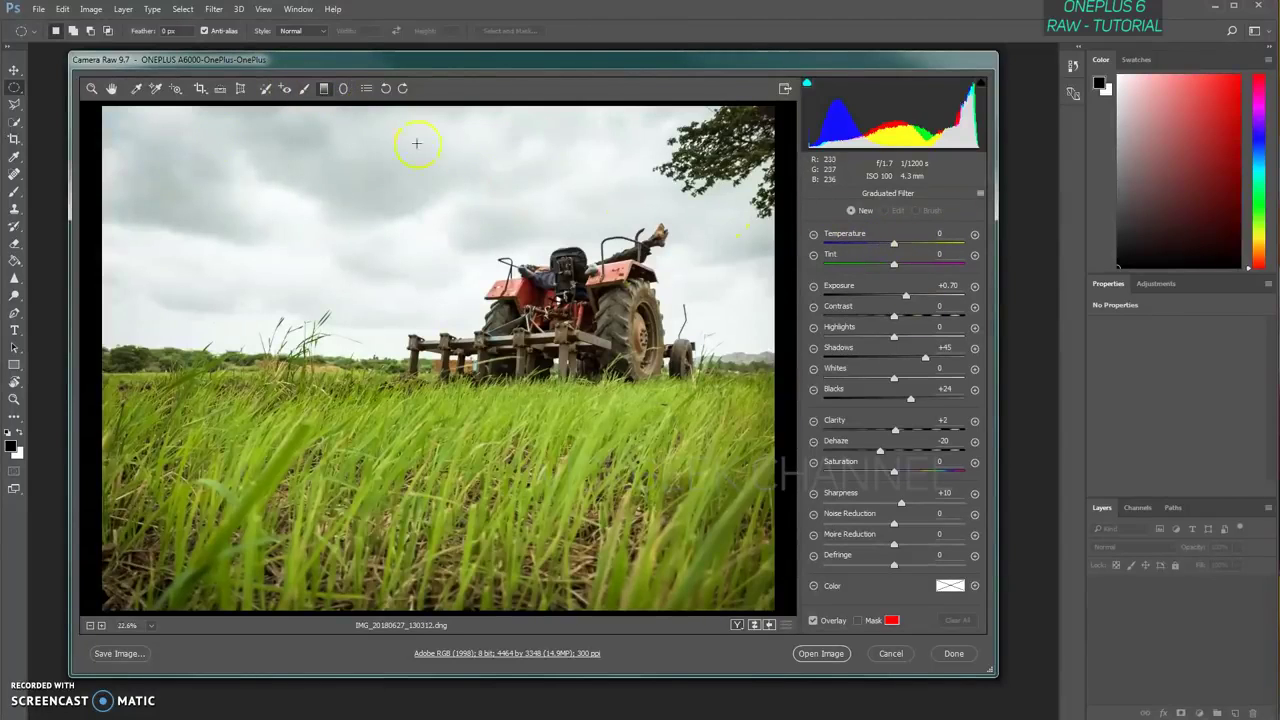
click(813, 234)
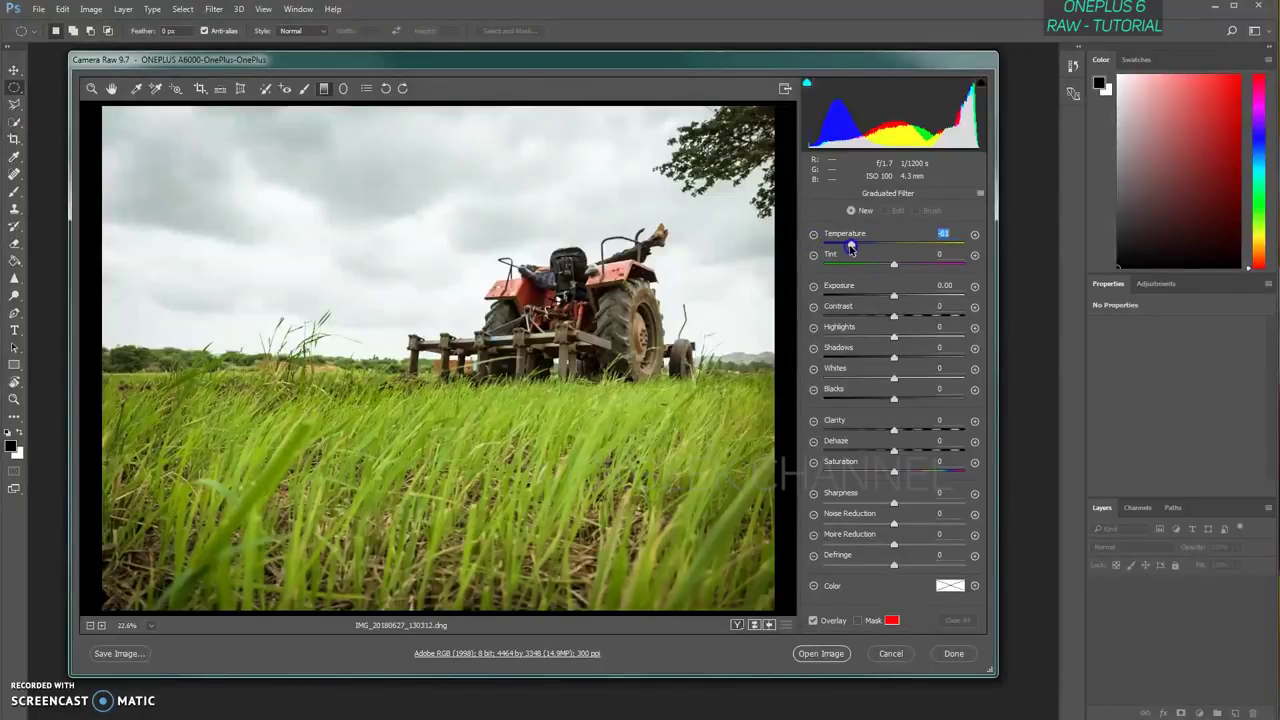
drag(437, 163, 442, 385)
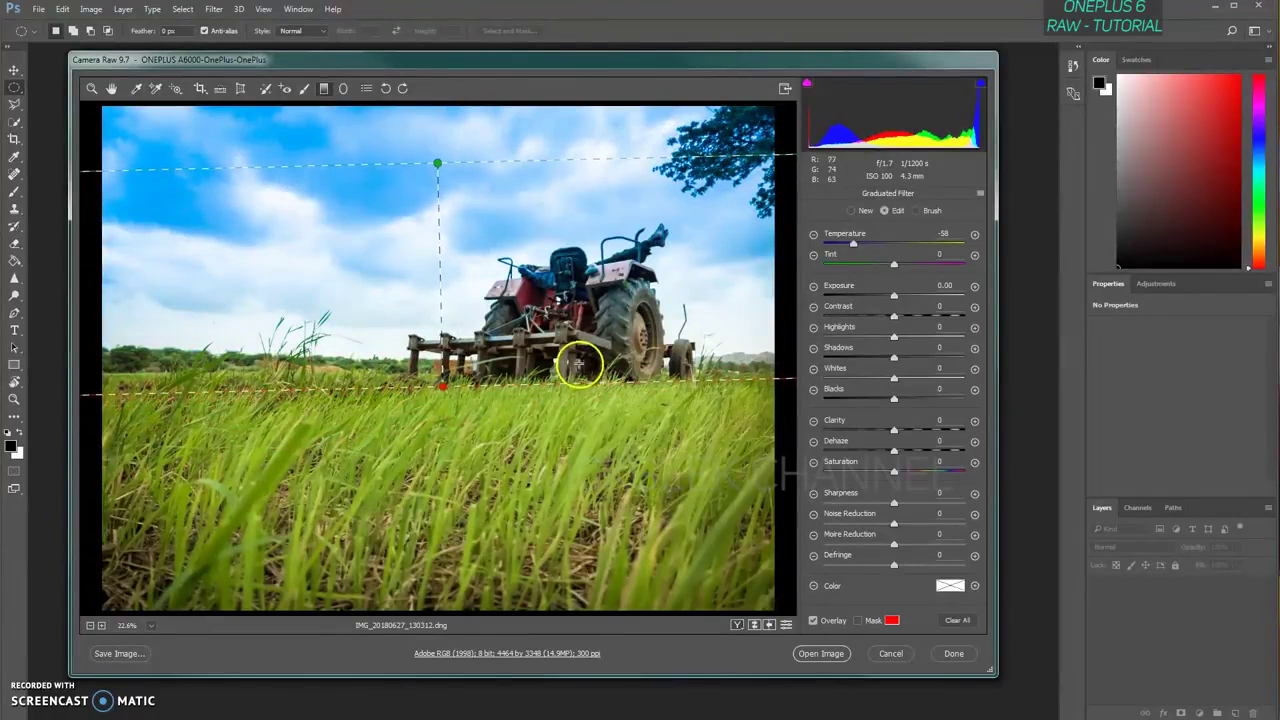
mouse_move(443, 386)
mouse_down()
mouse_move(454, 447)
mouse_move(439, 384)
mouse_move(454, 401)
mouse_up()
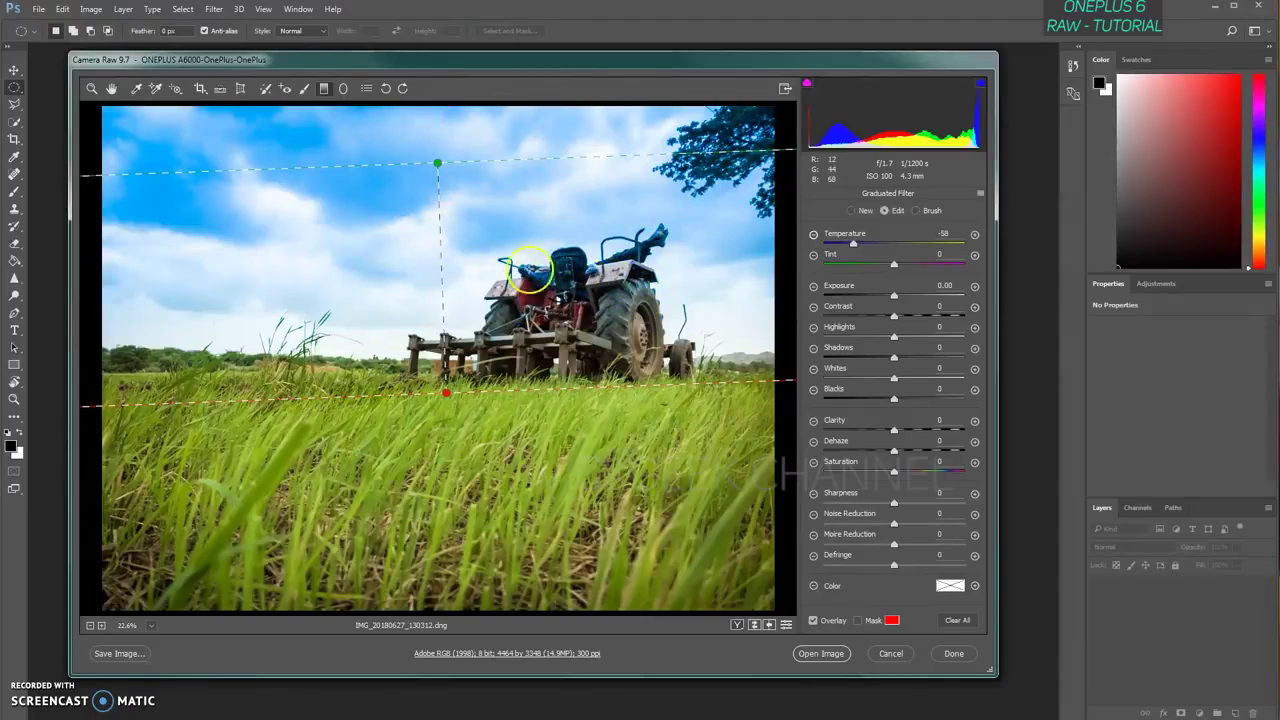
click(915, 212)
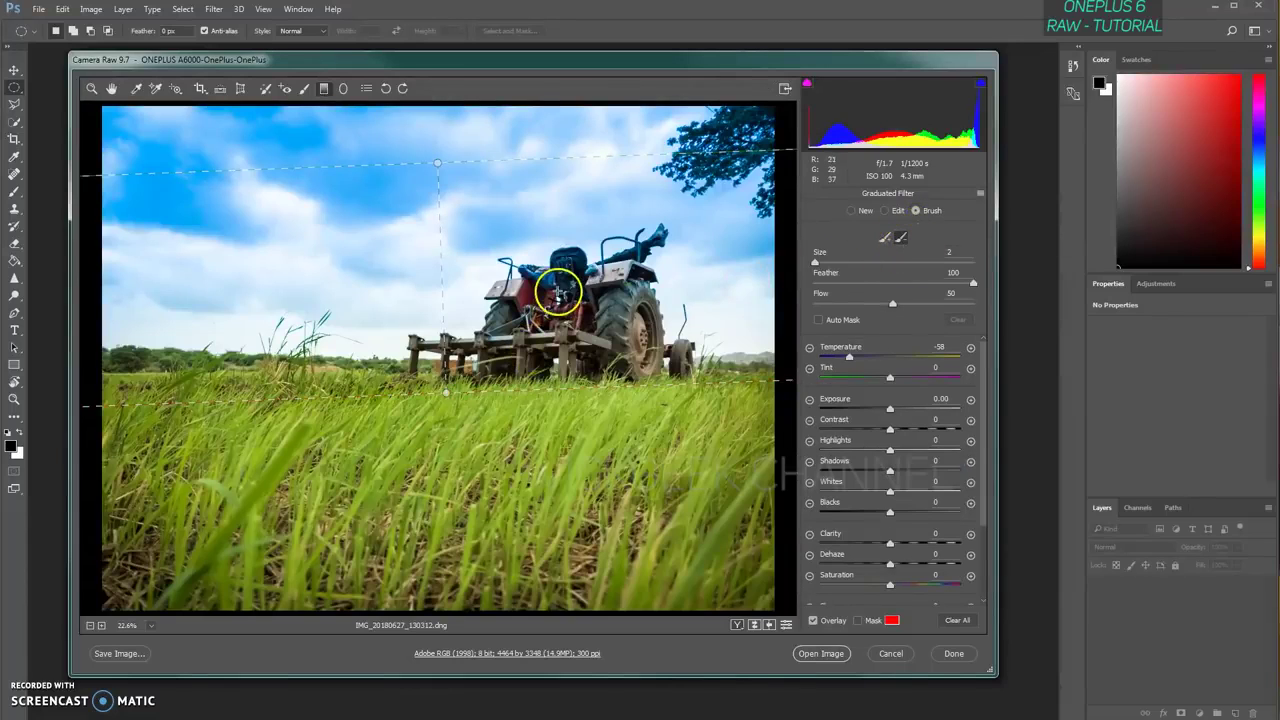
- Set brush Feather to 65 and erase the filter from the tractor and top-right tree
drag(826, 266, 871, 262)
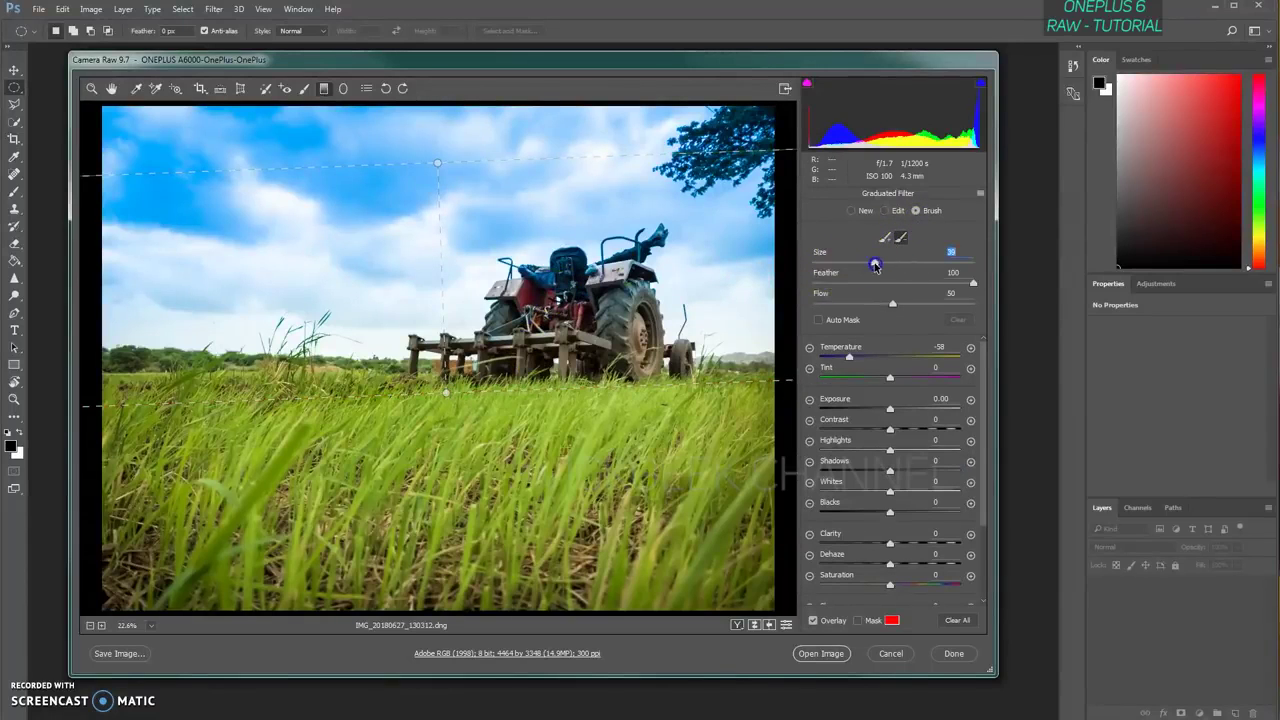
drag(877, 283, 916, 283)
mouse_move(596, 296)
mouse_down()
mouse_move(600, 280)
mouse_move(590, 340)
mouse_move(566, 334)
mouse_up()
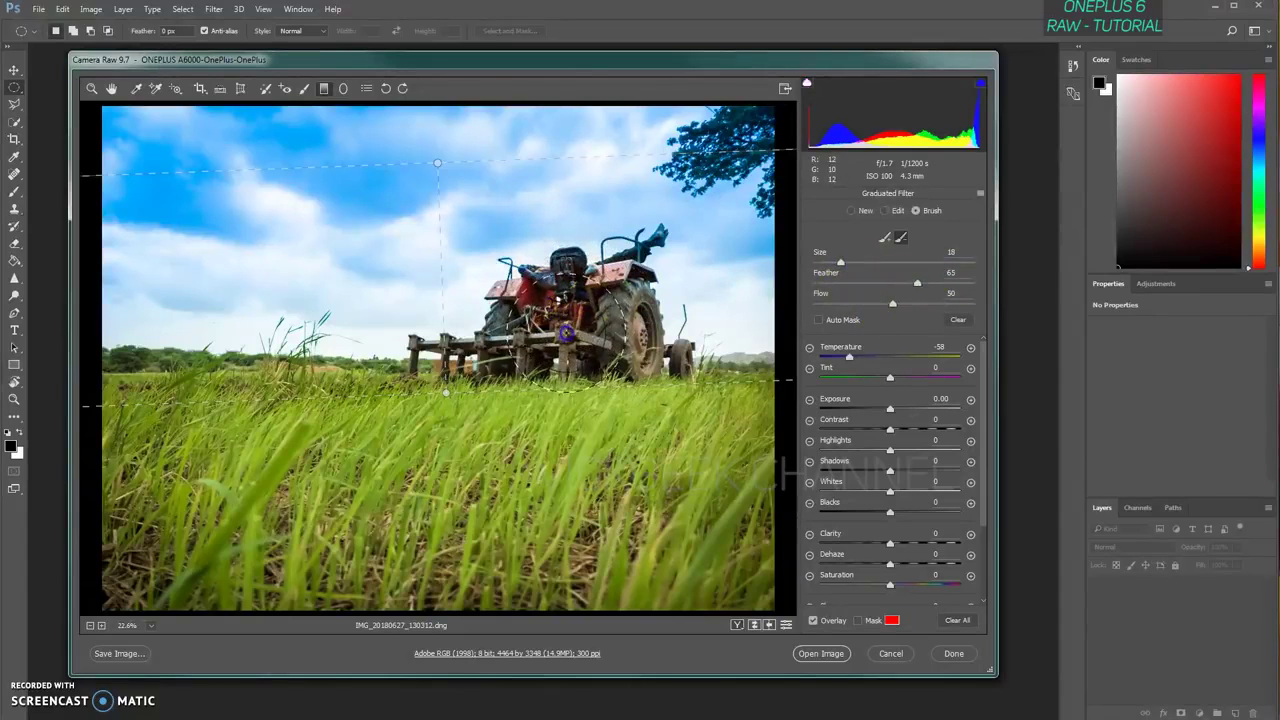
key(bracketleft)
key(bracketleft)
key(bracketleft)
key(bracketleft)
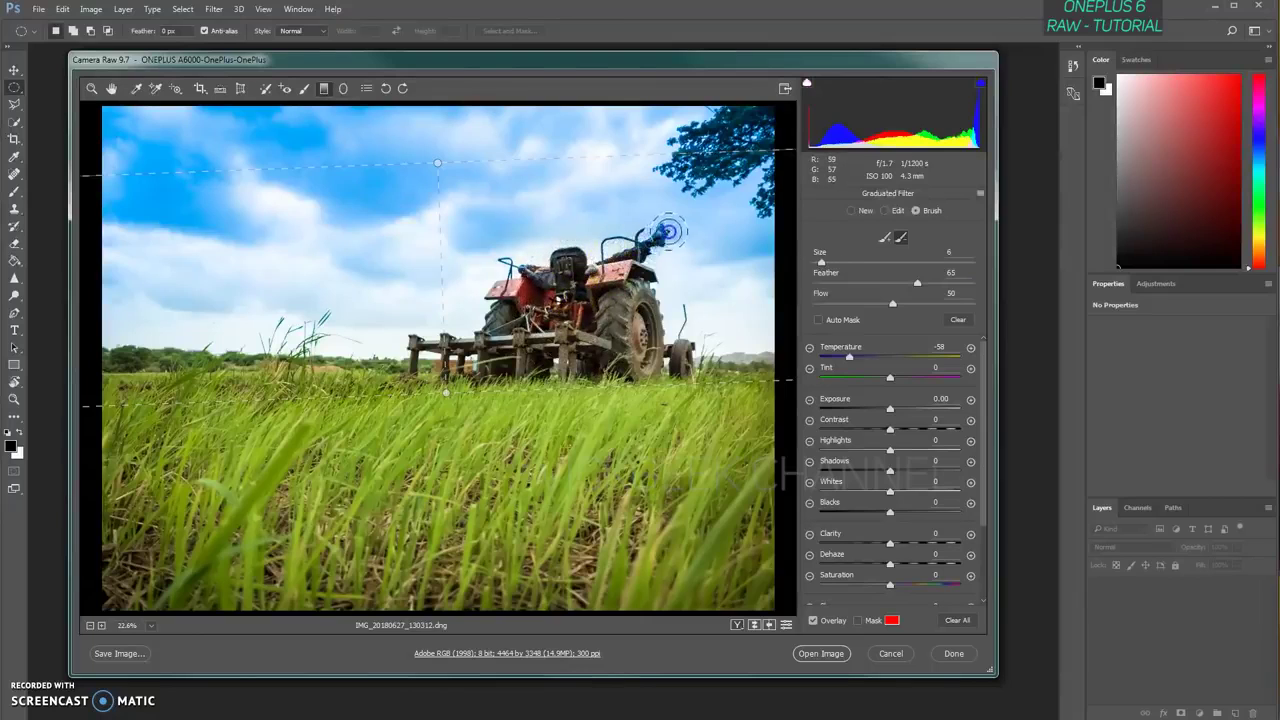
mouse_move(667, 232)
mouse_down()
mouse_move(631, 268)
mouse_move(512, 278)
mouse_up()
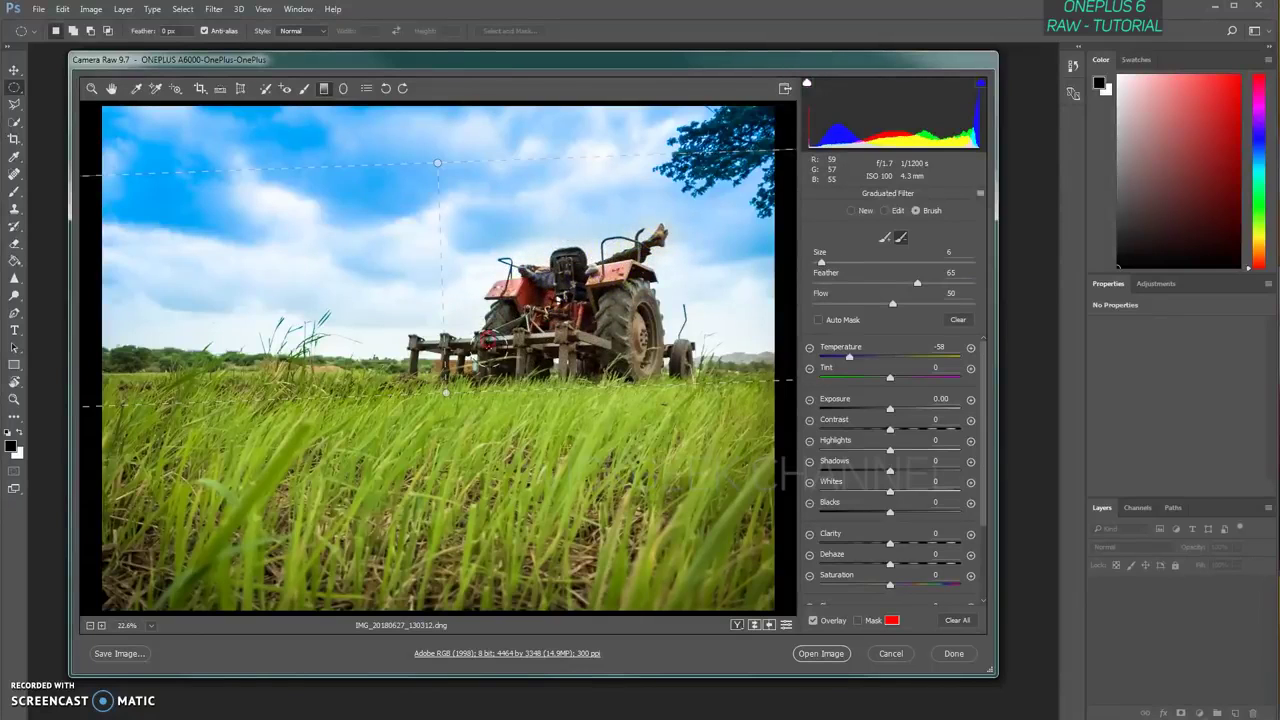
mouse_move(645, 262)
mouse_down()
mouse_move(570, 290)
mouse_move(512, 287)
mouse_move(546, 307)
mouse_move(516, 355)
mouse_move(625, 337)
mouse_move(670, 357)
mouse_move(620, 352)
mouse_move(750, 201)
mouse_move(728, 139)
mouse_move(738, 113)
mouse_move(660, 177)
mouse_move(741, 161)
mouse_move(782, 108)
mouse_up()
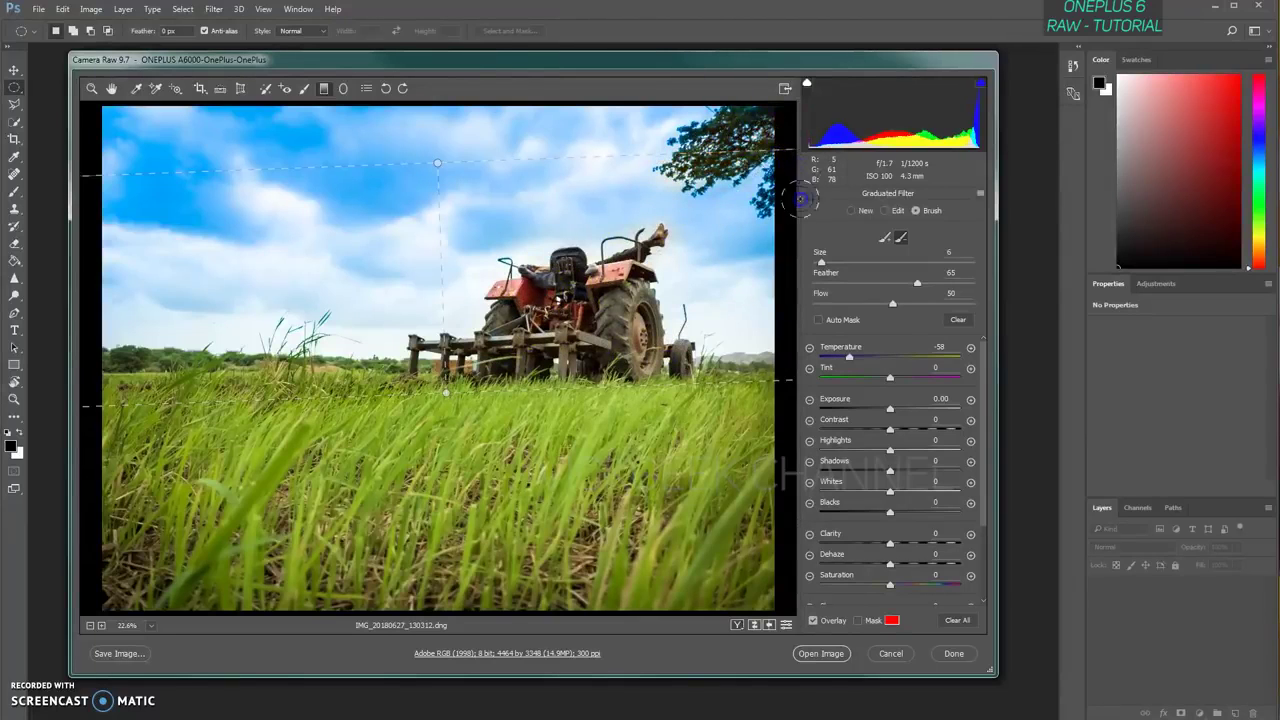
drag(780, 183, 743, 120)
mouse_move(650, 125)
mouse_down()
mouse_move(698, 141)
mouse_move(718, 128)
mouse_up()
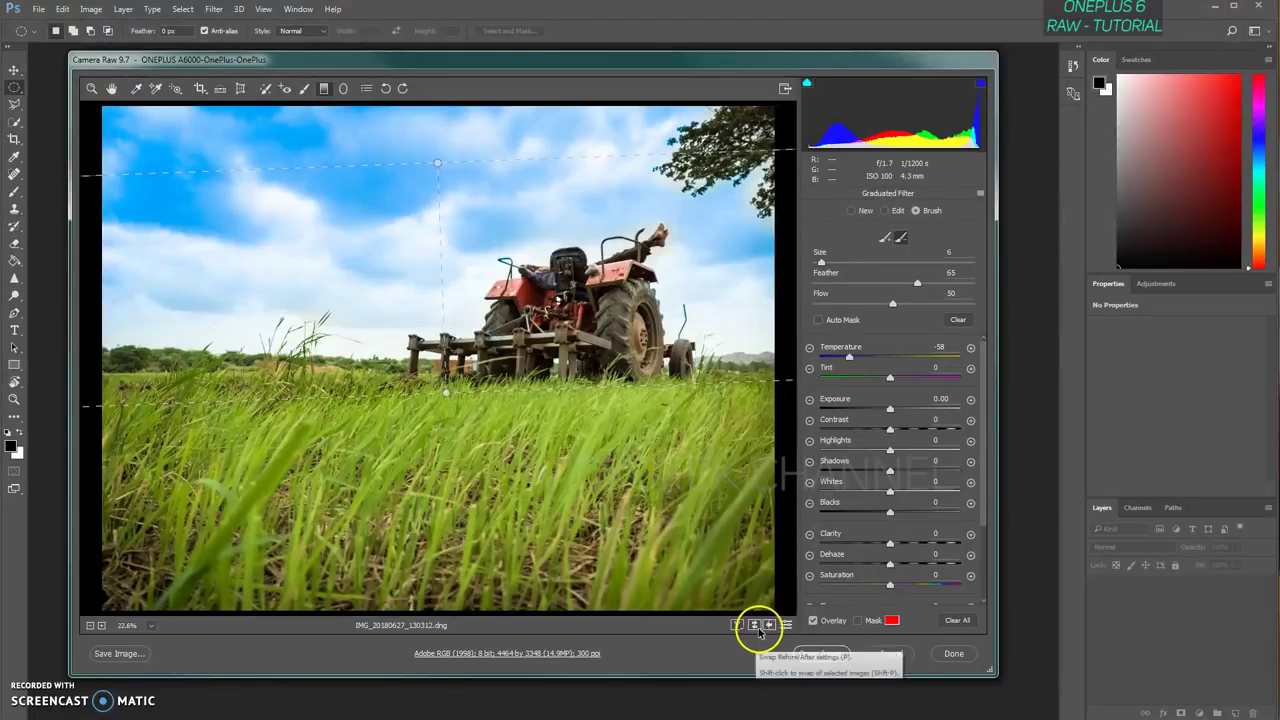
- Compare the edit with the original grey-sky version, then open it in Photoshop
click(754, 626)
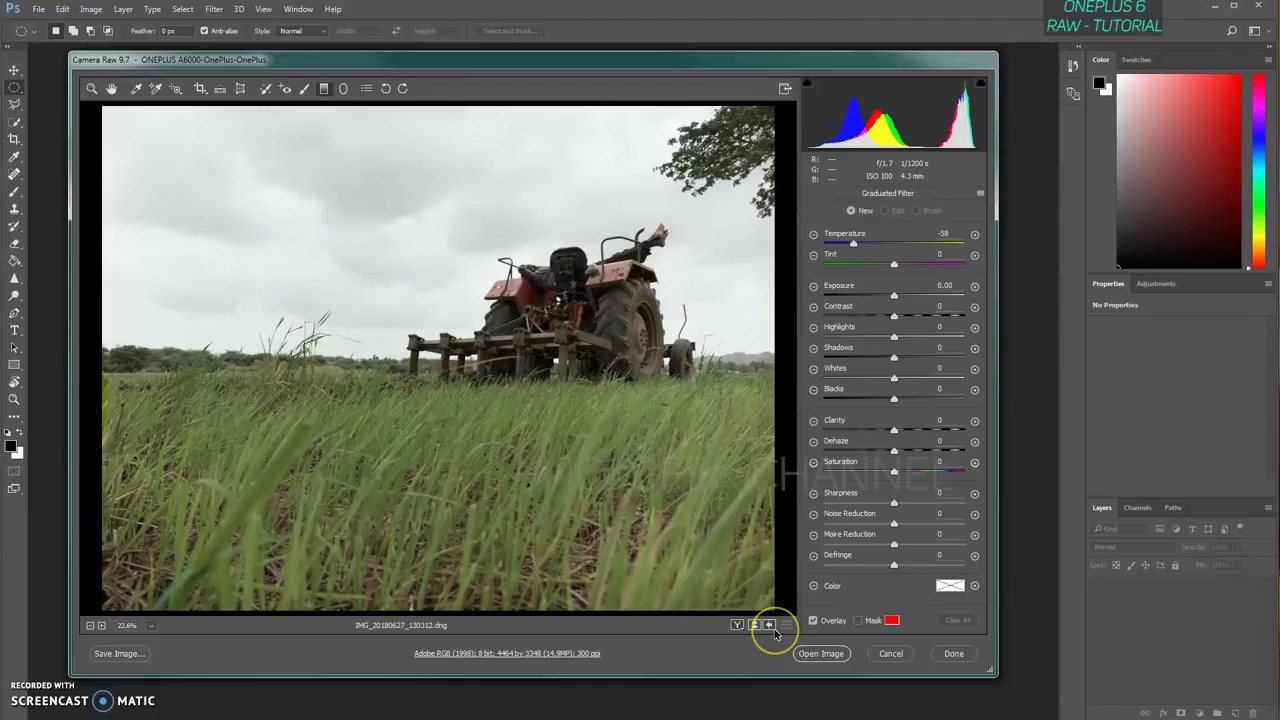
click(768, 627)
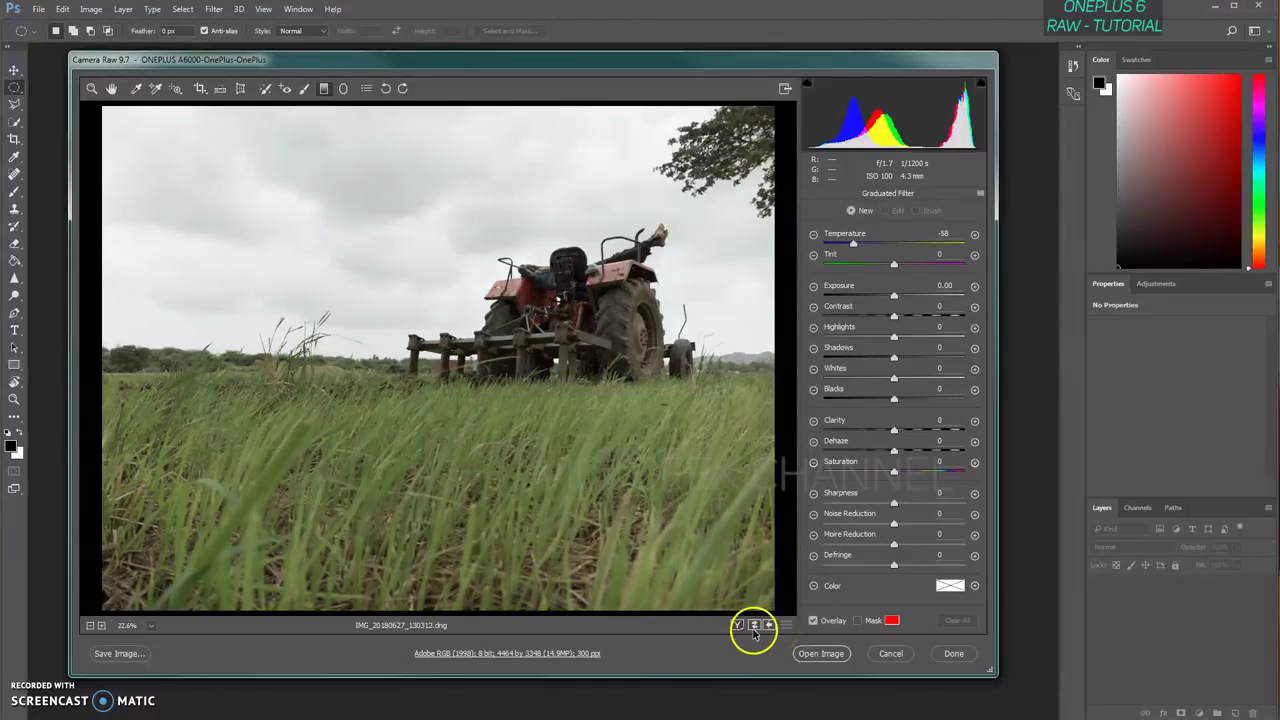
click(753, 626)
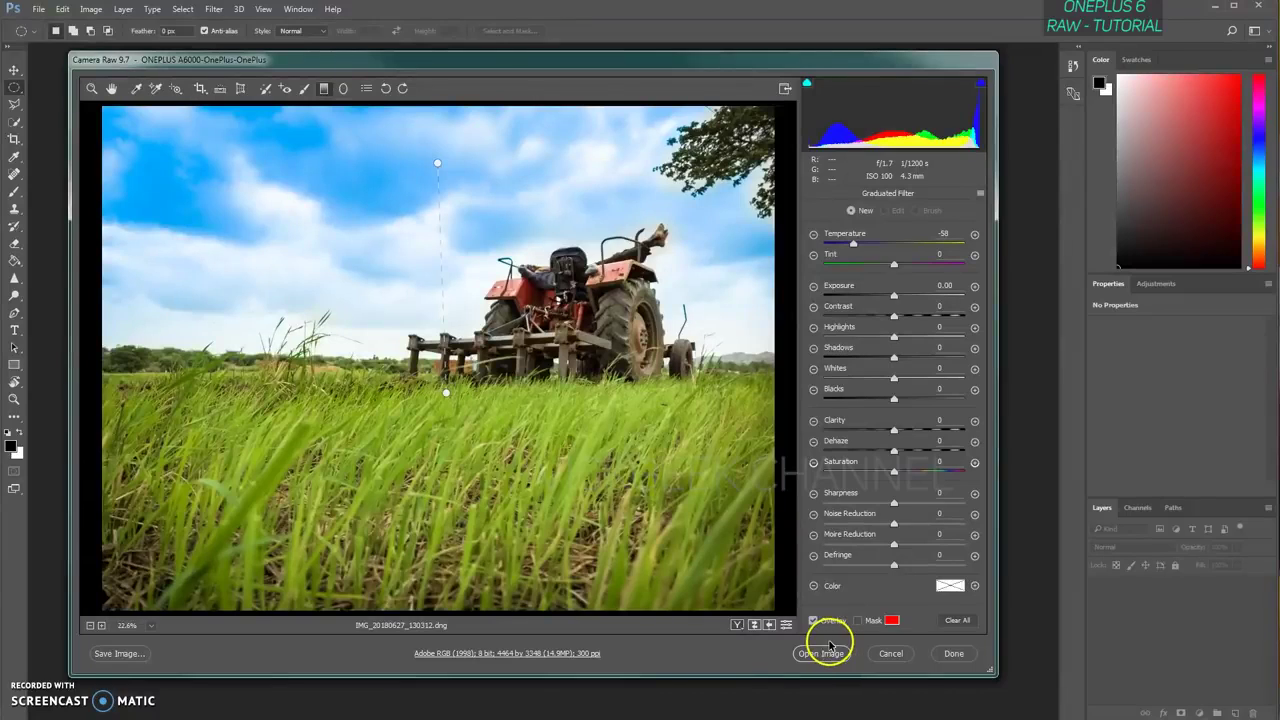
click(753, 625)
click(753, 626)
click(768, 627)
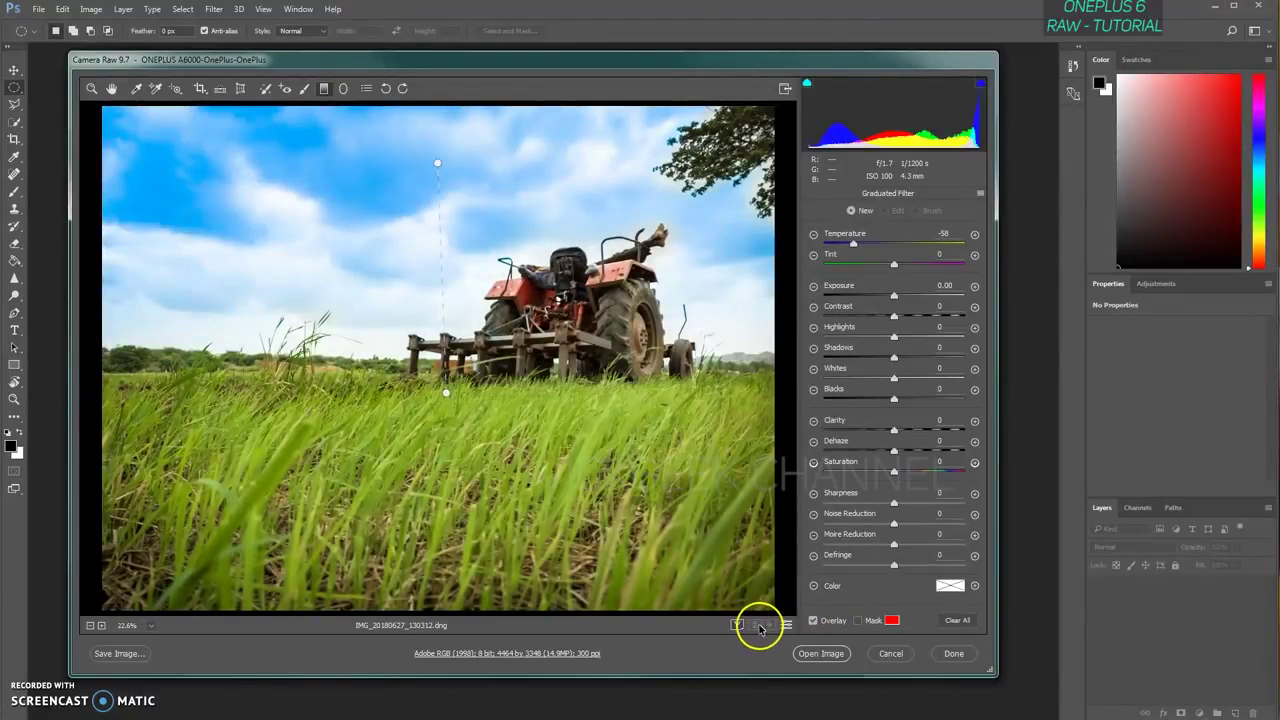
click(823, 652)
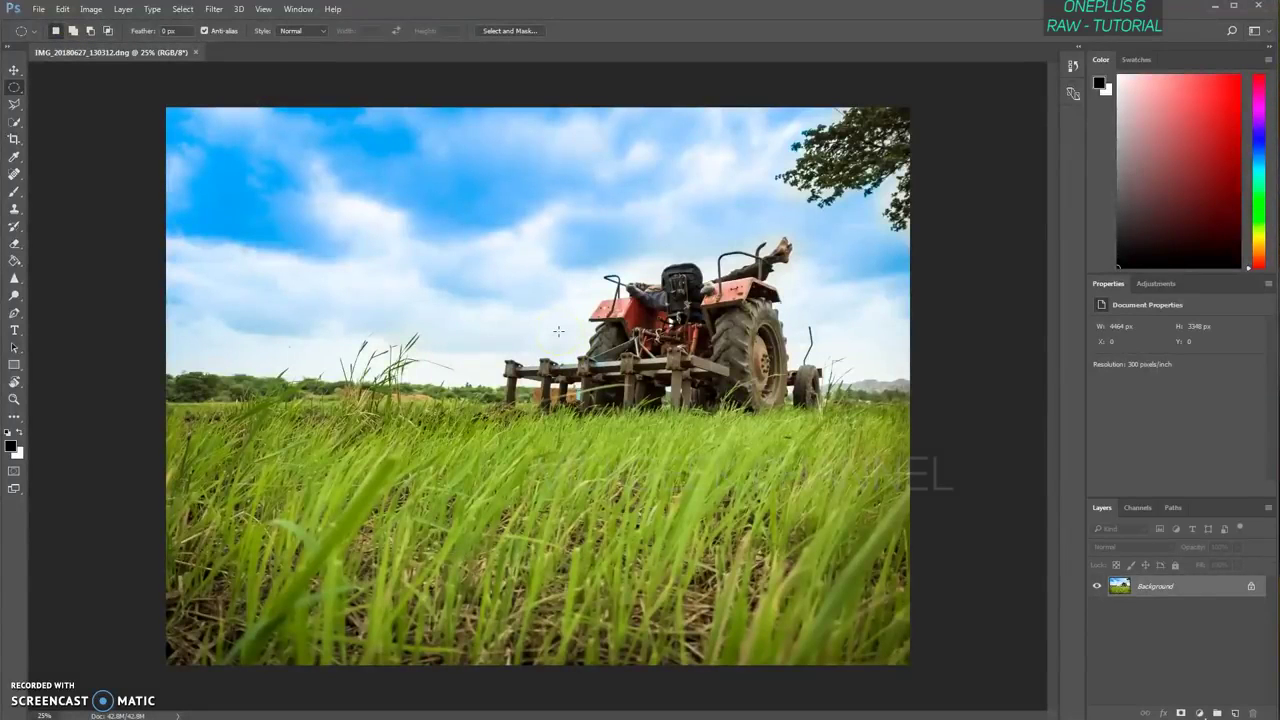
- Float the document window and start a Save As with JPEG format
drag(66, 58, 95, 88)
click(14, 70)
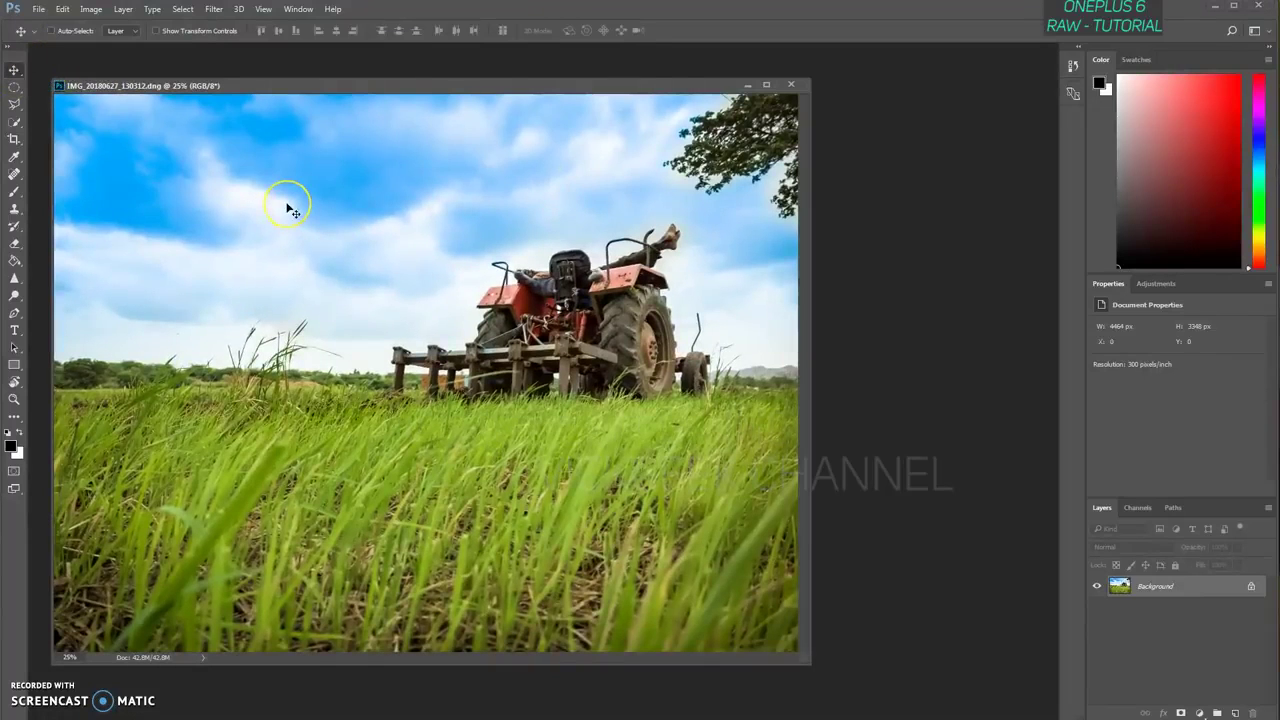
click(38, 9)
click(74, 158)
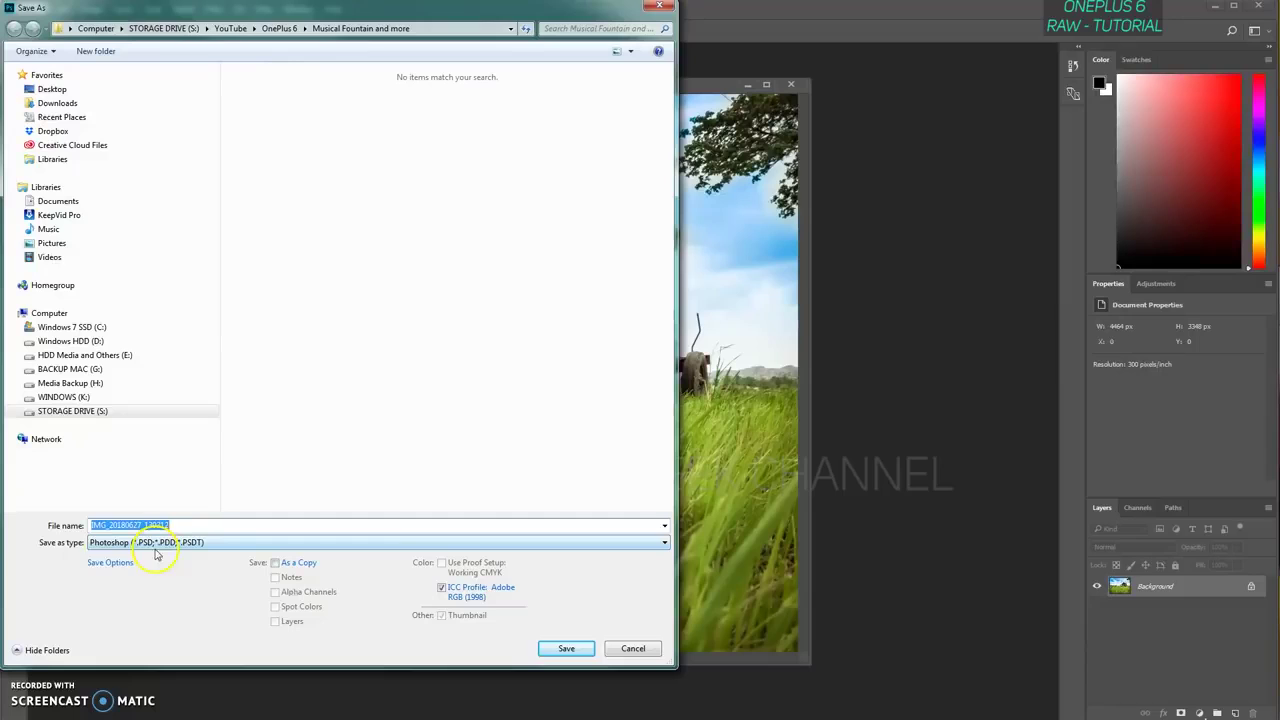
click(100, 545)
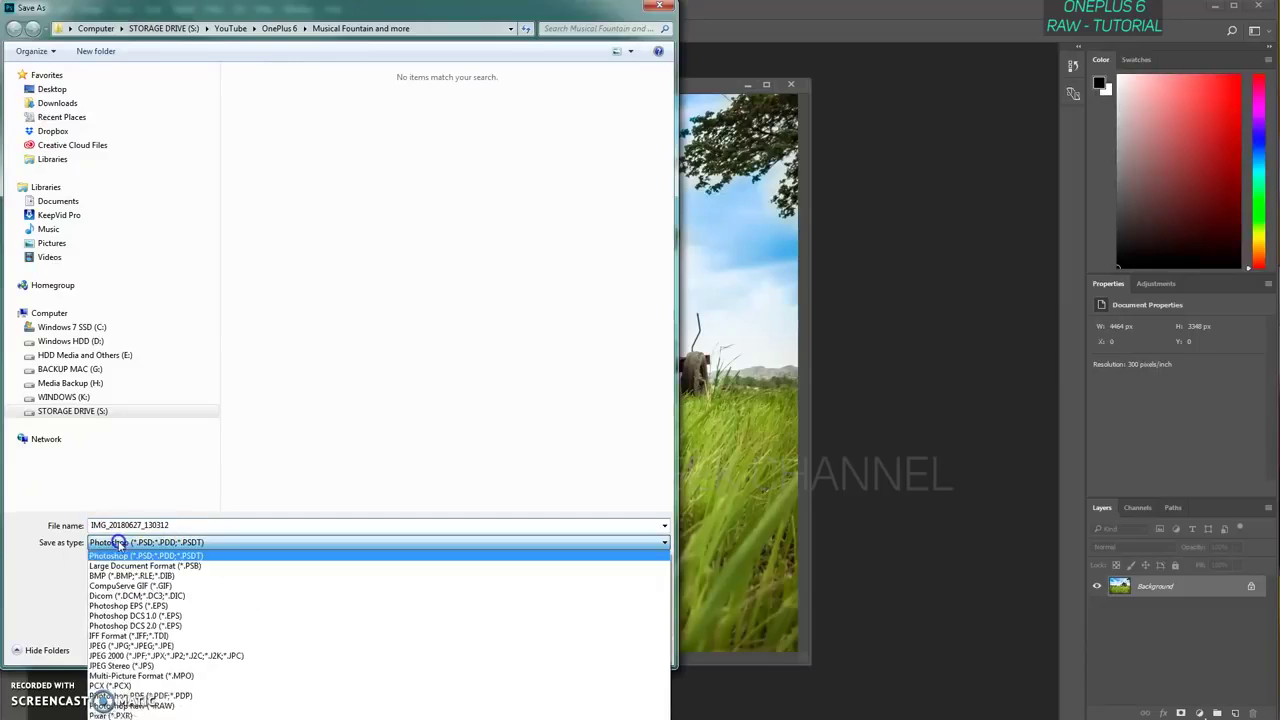
click(133, 643)
- Save the JPEG as a copy named 'copy 1'
click(215, 530)
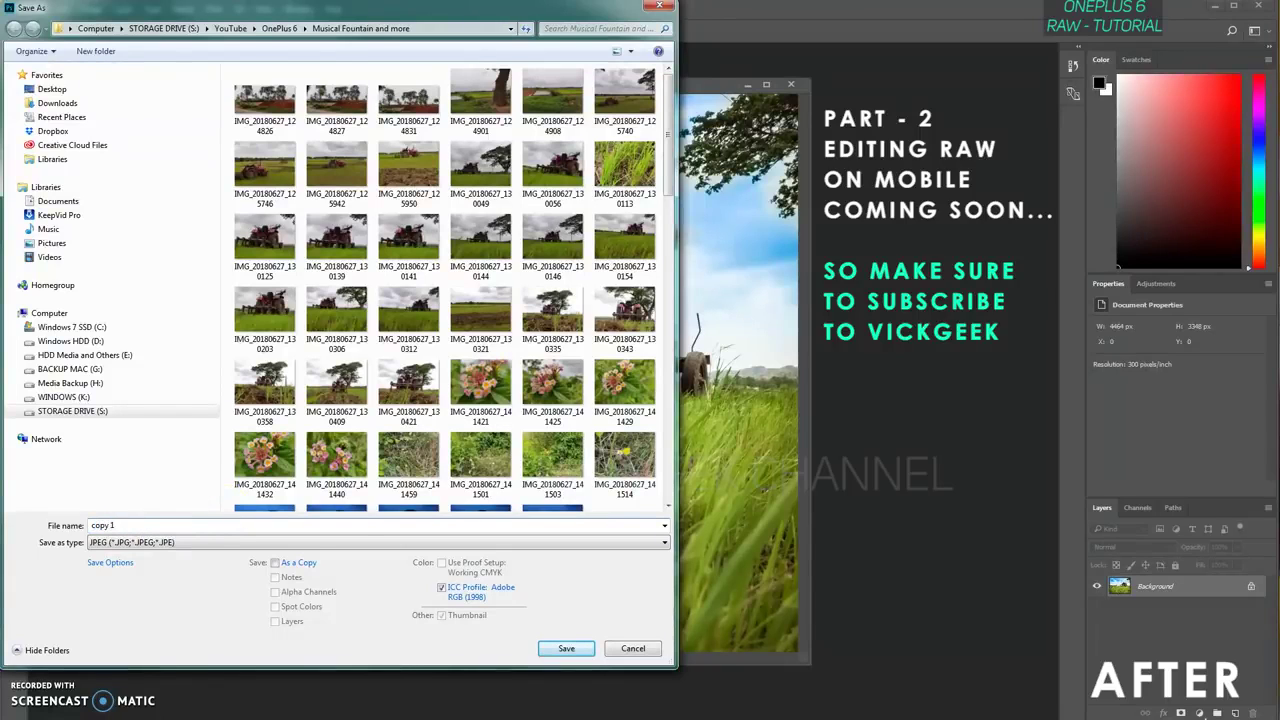
click(282, 564)
click(566, 648)
drag(1143, 141, 470, 143)
click(451, 200)
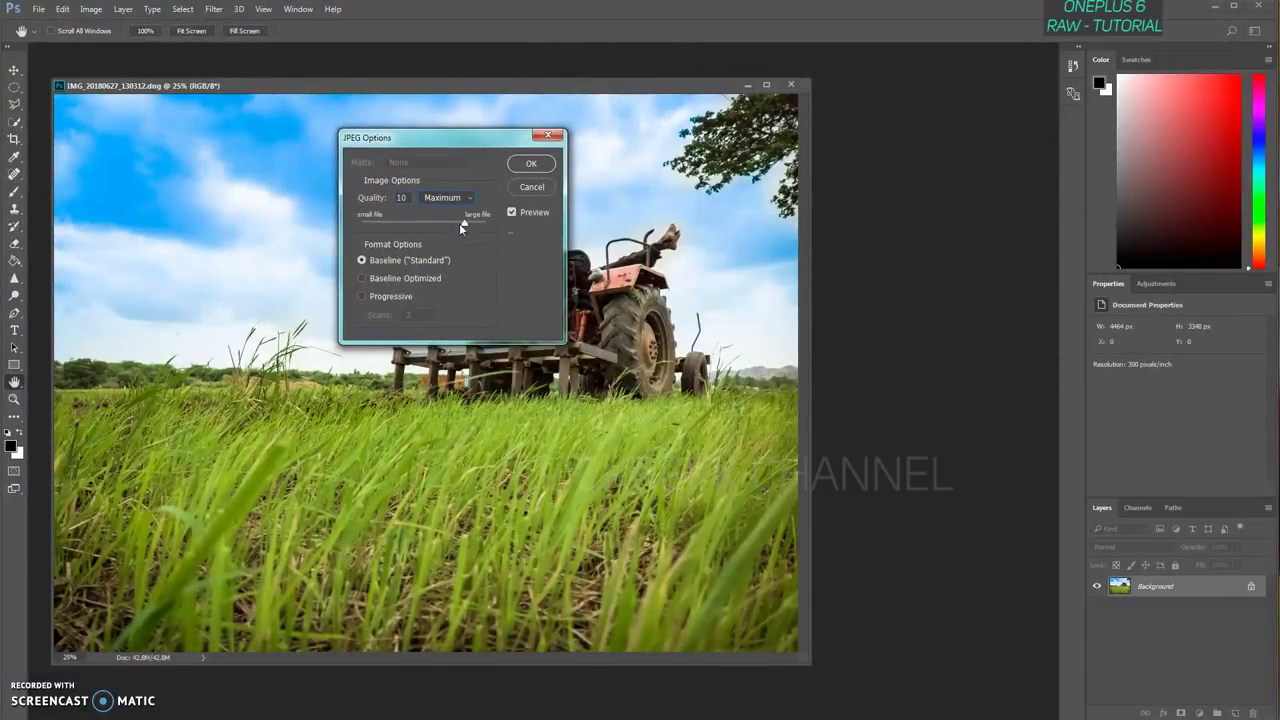
- Set JPEG quality to 11 (Maximum) and confirm the options
drag(464, 222, 486, 225)
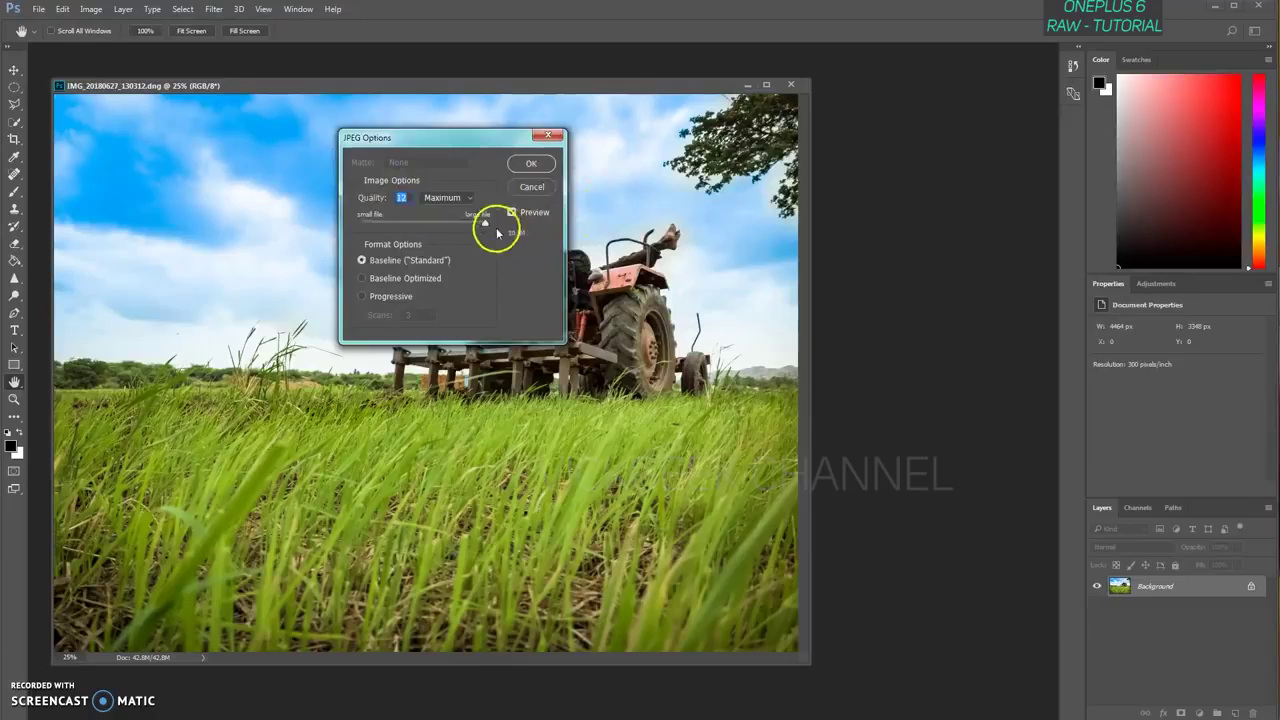
drag(494, 229, 479, 225)
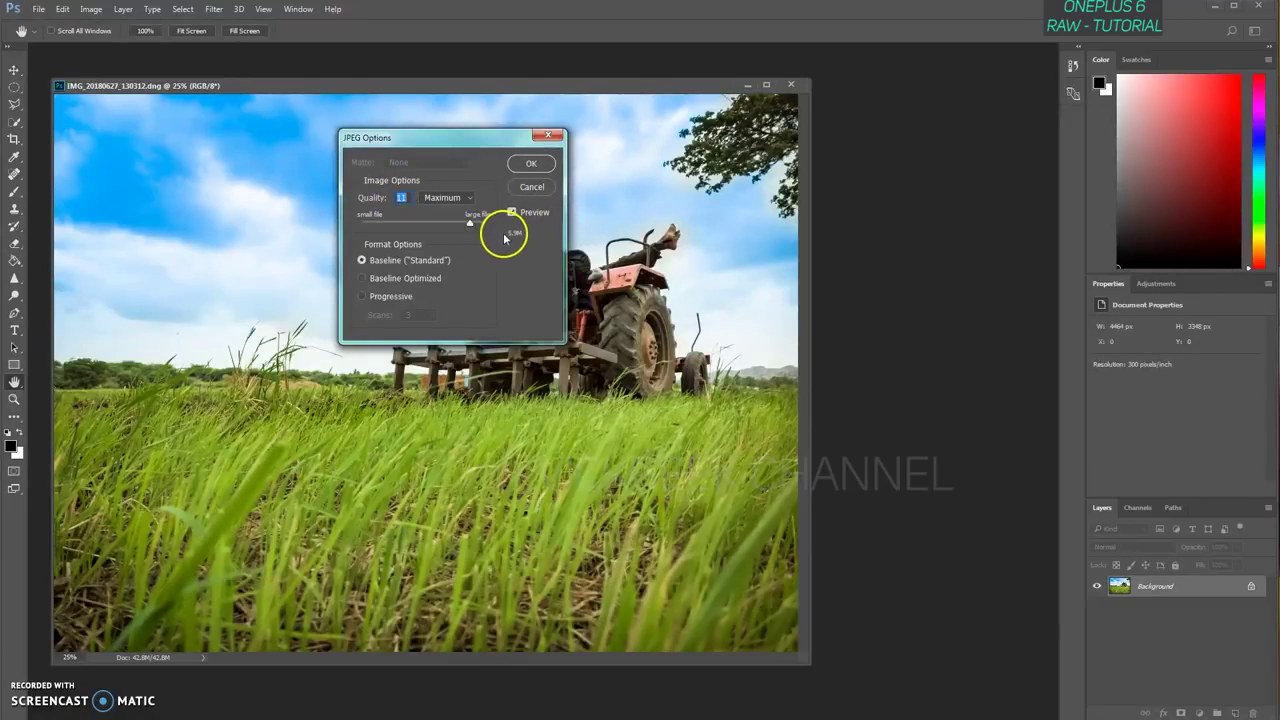
click(530, 163)
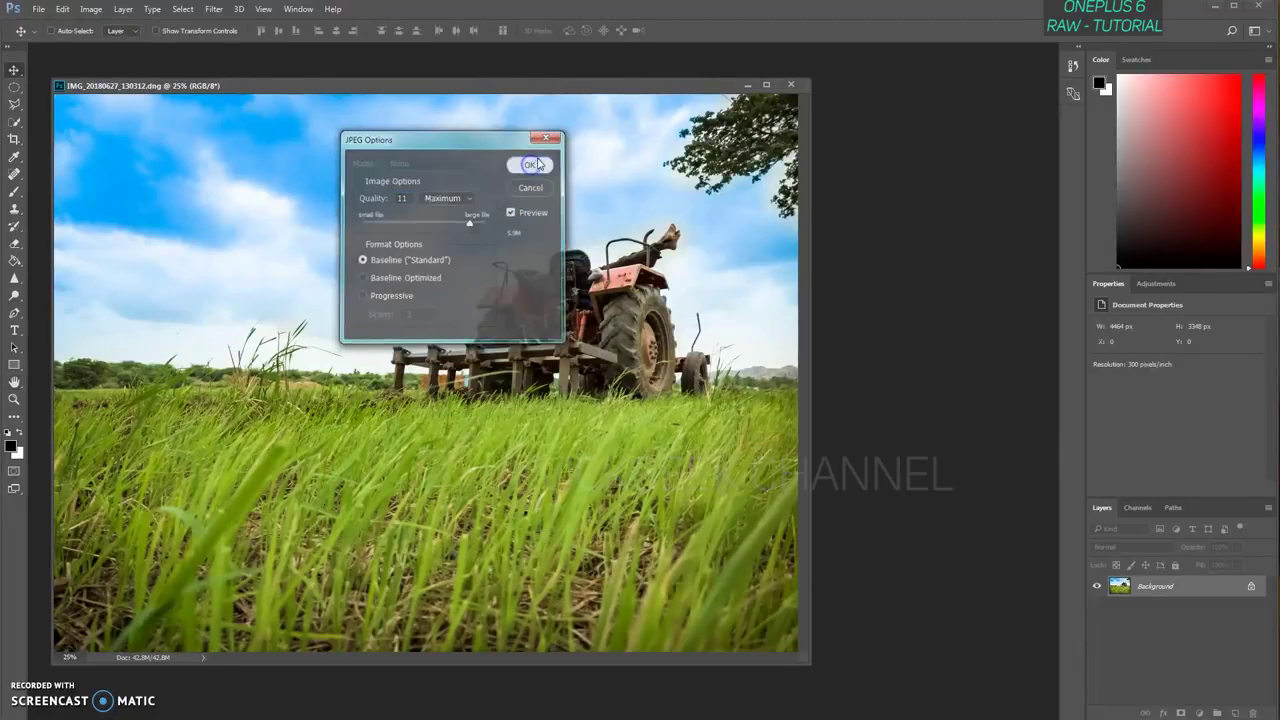